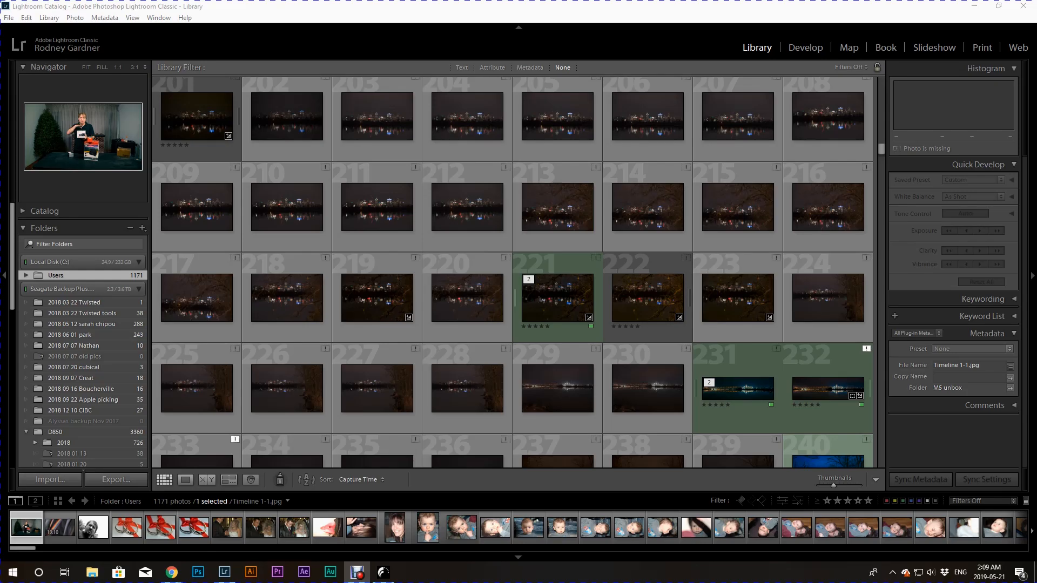
# - Import the two NEF photos from the Pictures/2019 folder on Backup 001 (N:), adding them to the catalog without moving them
pyautogui.click(47, 478)
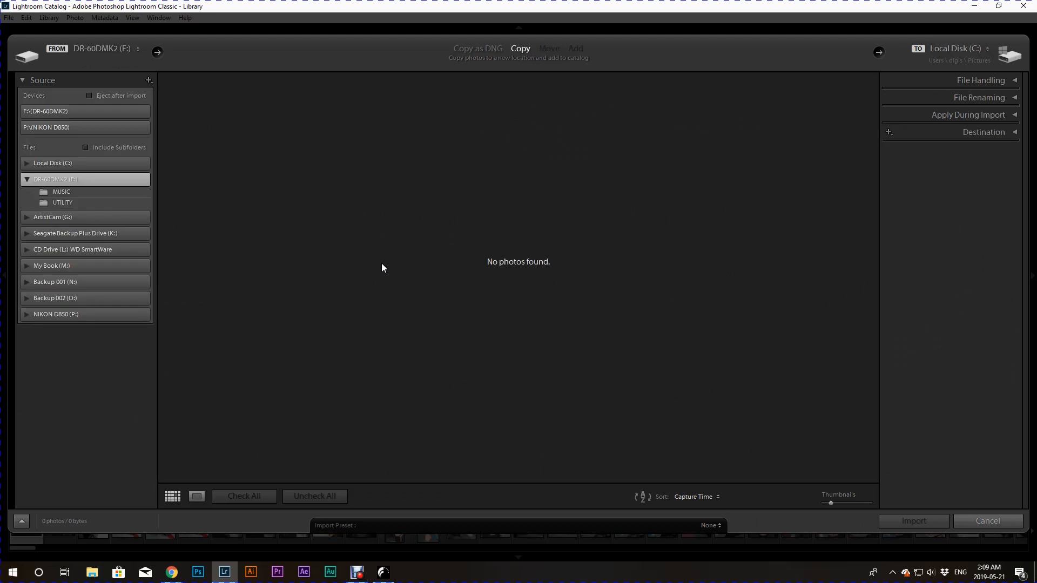
pyautogui.click(26, 282)
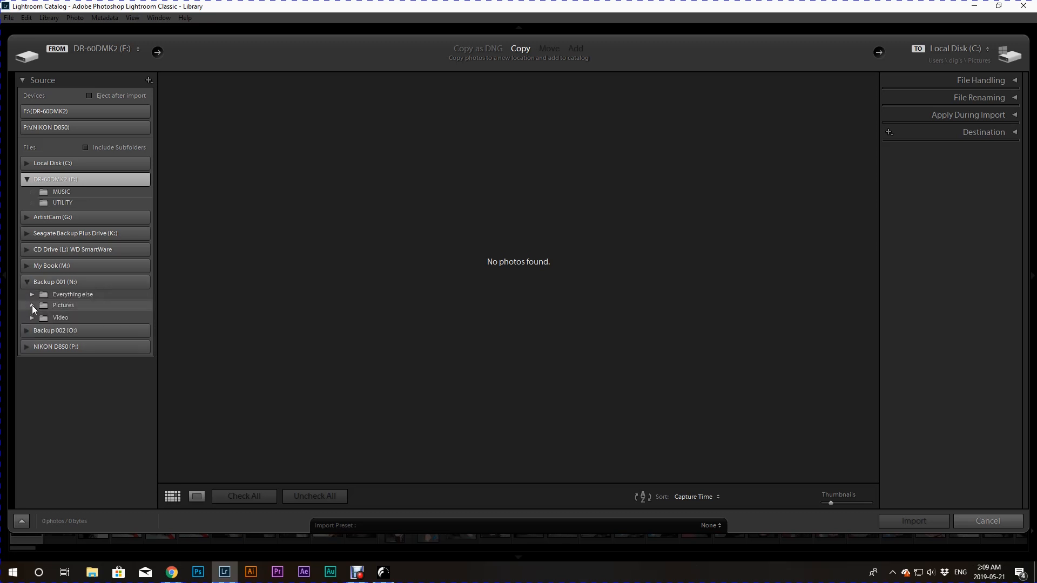
pyautogui.click(31, 306)
pyautogui.click(41, 359)
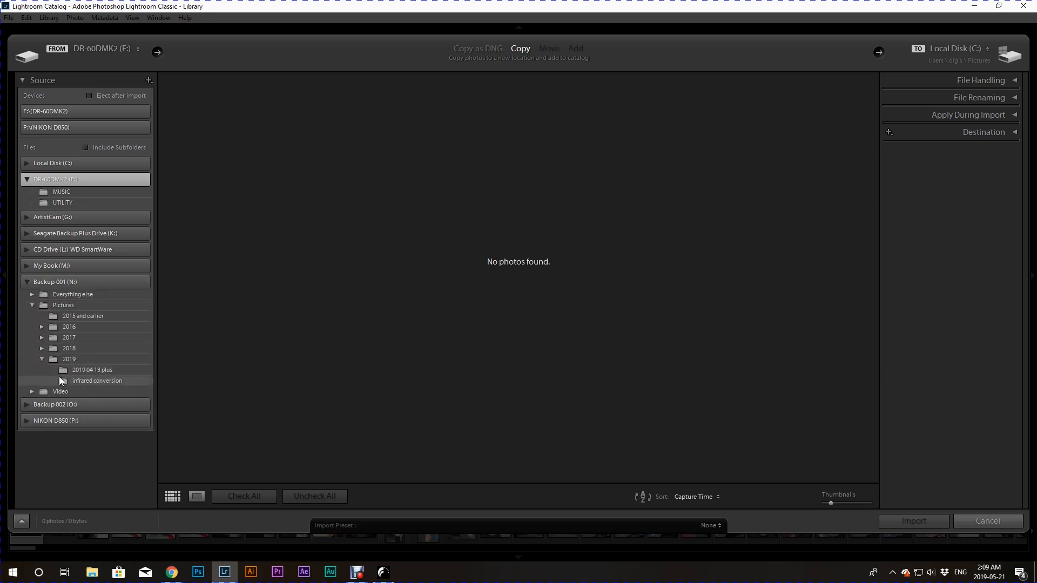
pyautogui.click(57, 360)
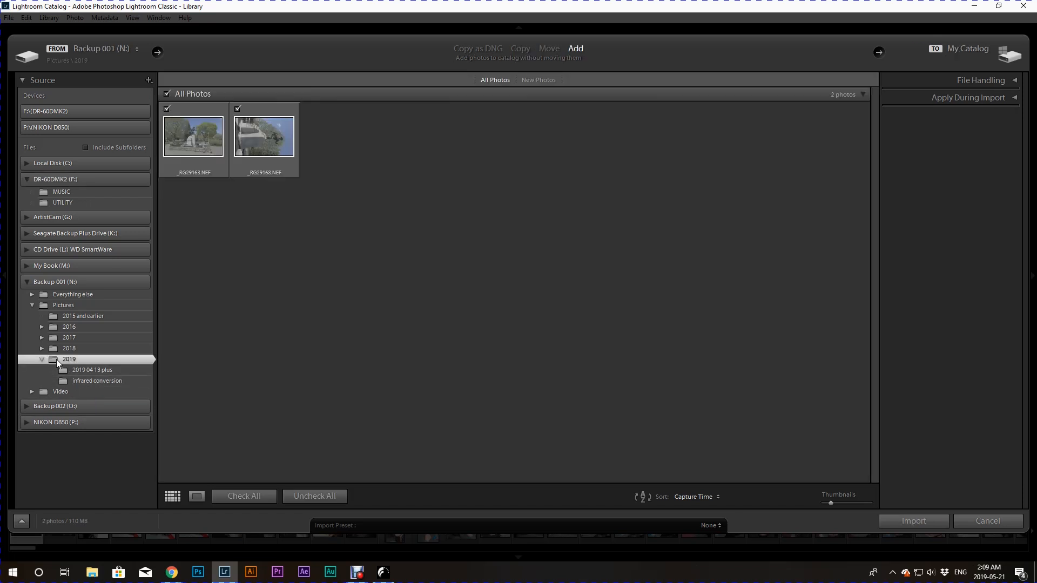
pyautogui.click(918, 521)
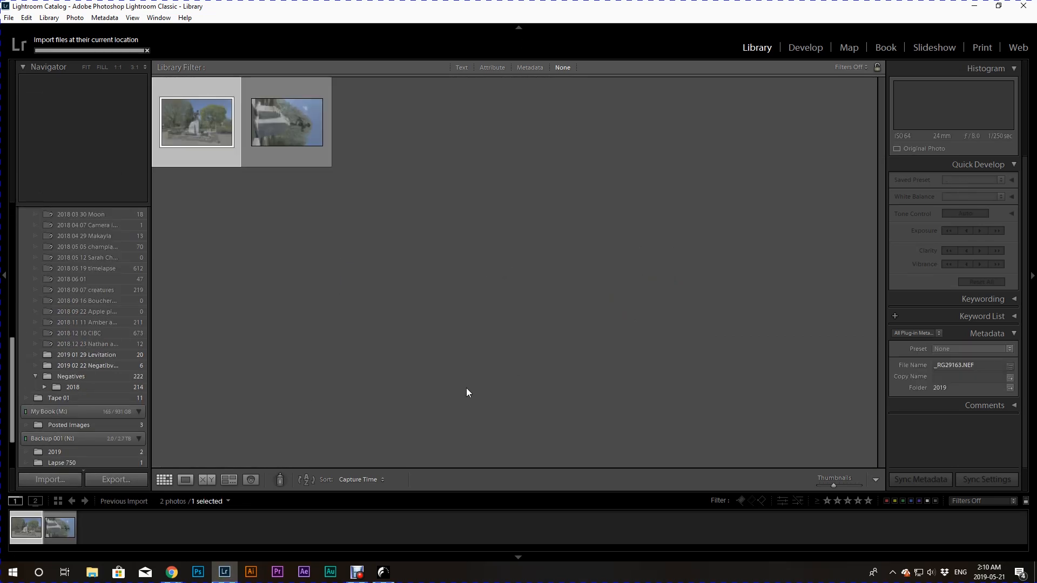
# - View the imported photos enlarged and rotate the sideways statue photo _RG29168.NEF left (CCW)
pyautogui.doubleClick(204, 130)
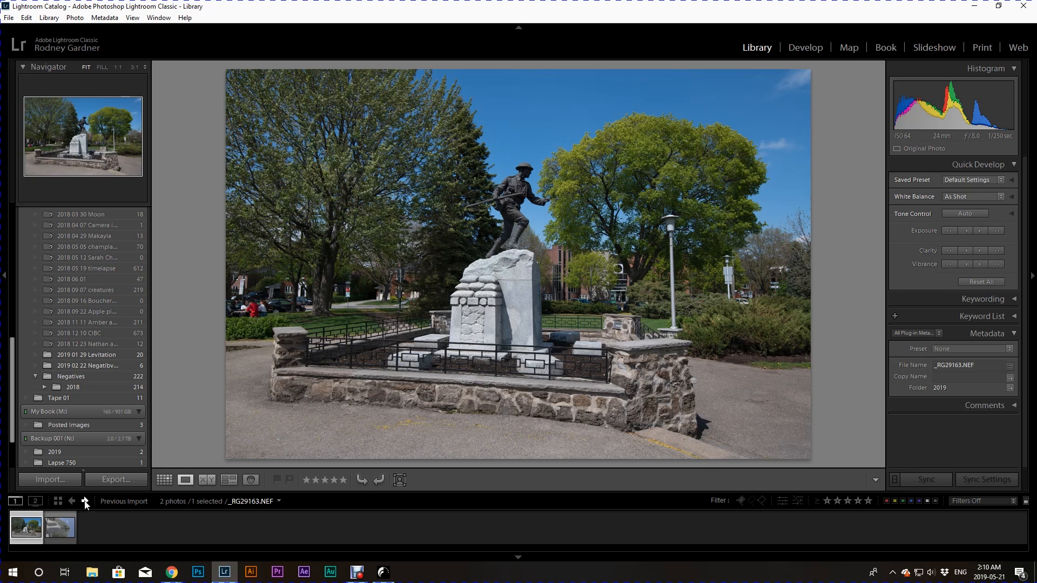
pyautogui.click(85, 501)
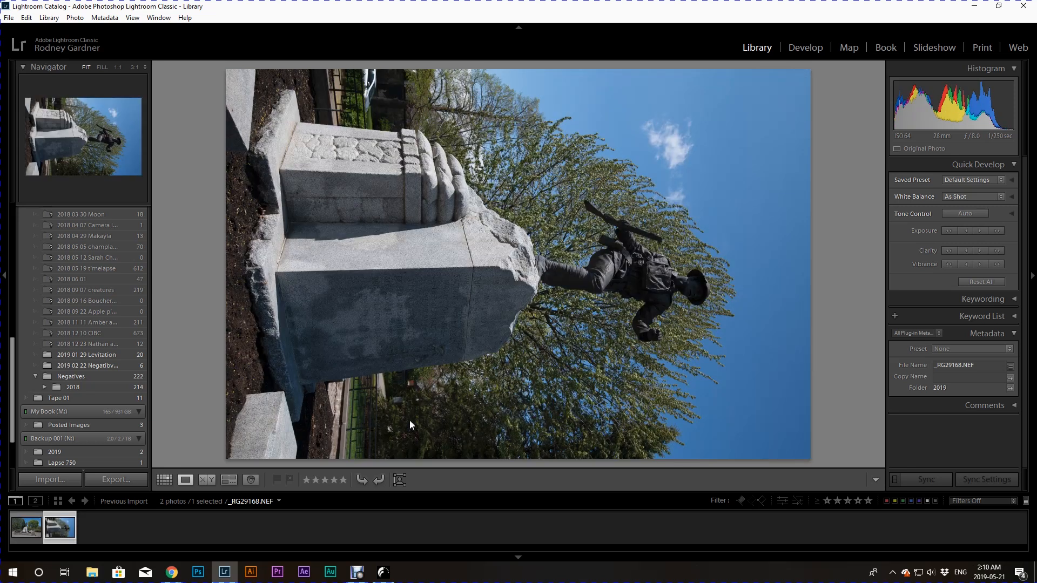
pyautogui.rightClick(522, 302)
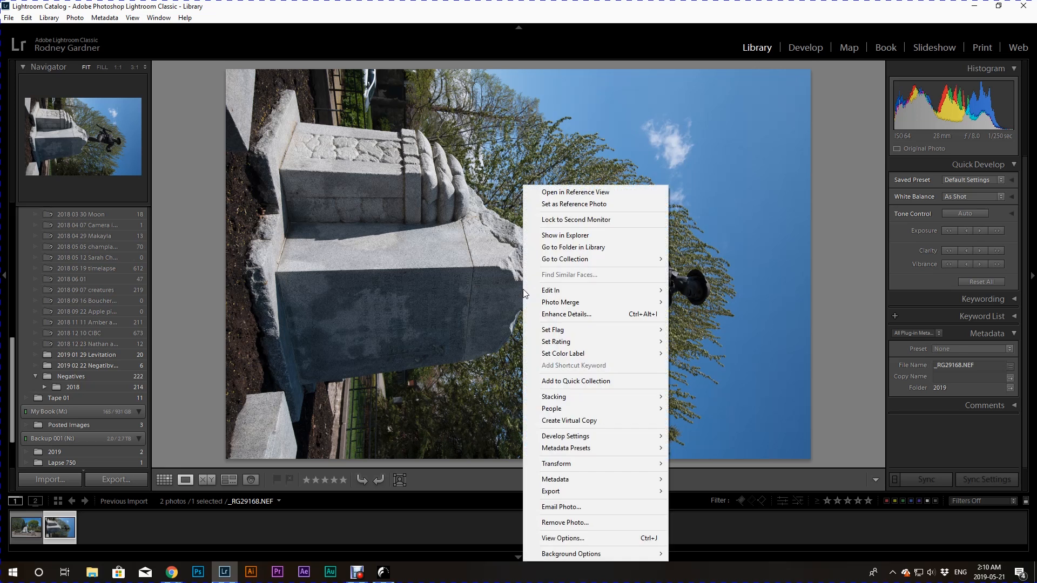
pyautogui.moveTo(624, 466)
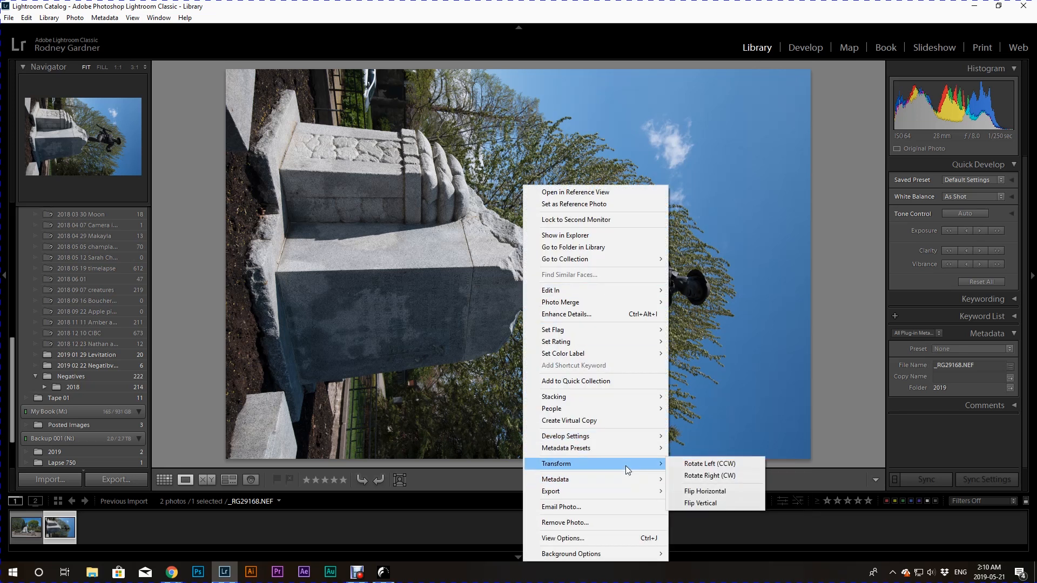
pyautogui.click(733, 464)
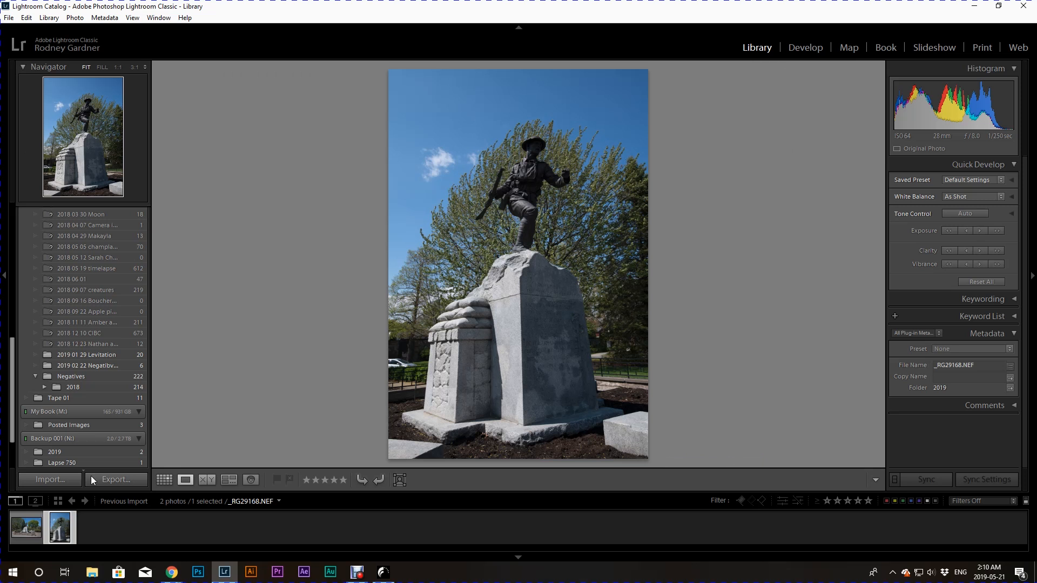
# - Open the landscape statue photo _RG29163.NEF in the Develop module and create a virtual copy of it
pyautogui.click(27, 532)
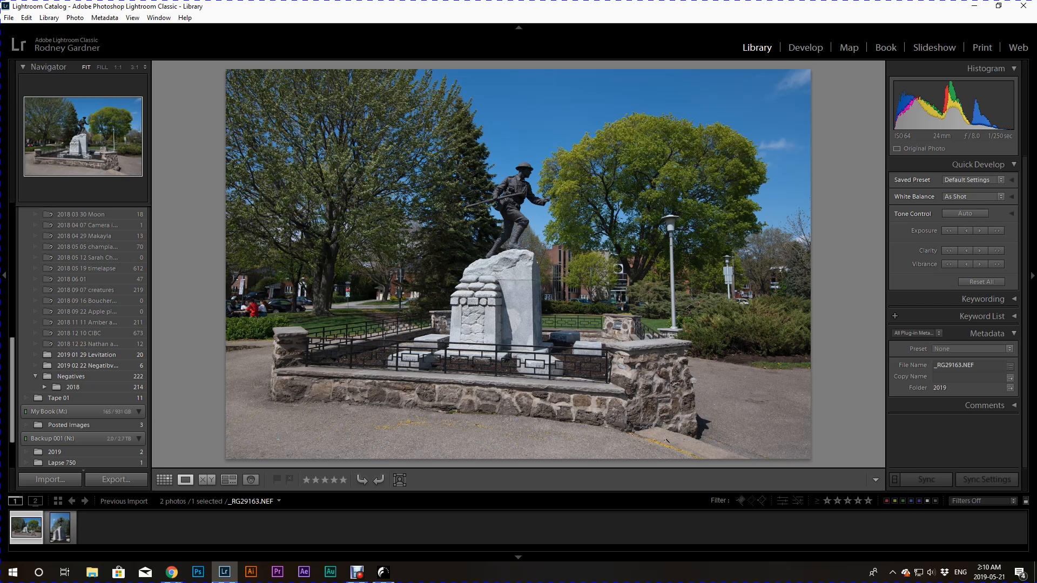
pyautogui.click(811, 47)
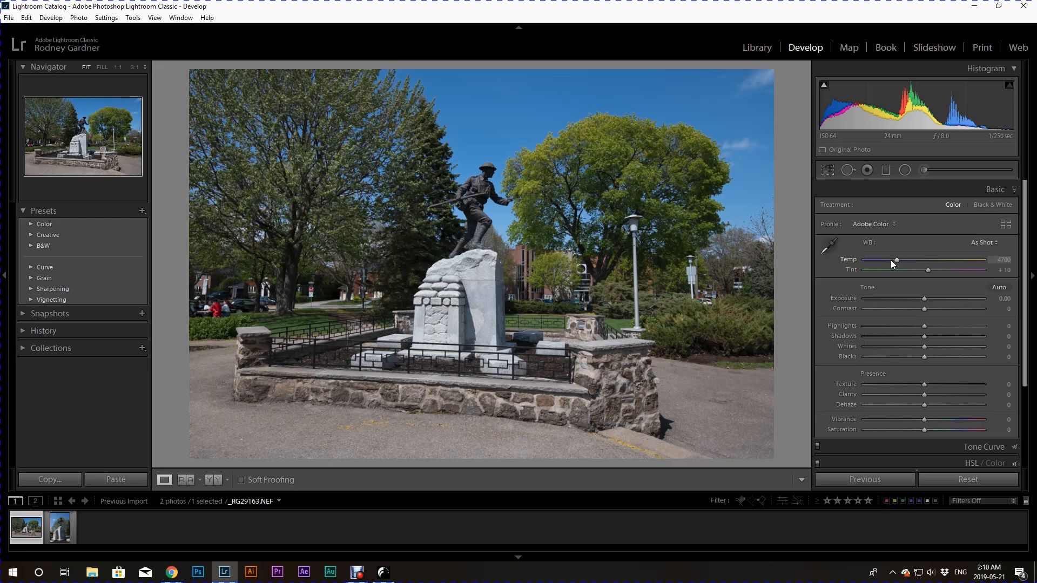
pyautogui.rightClick(18, 533)
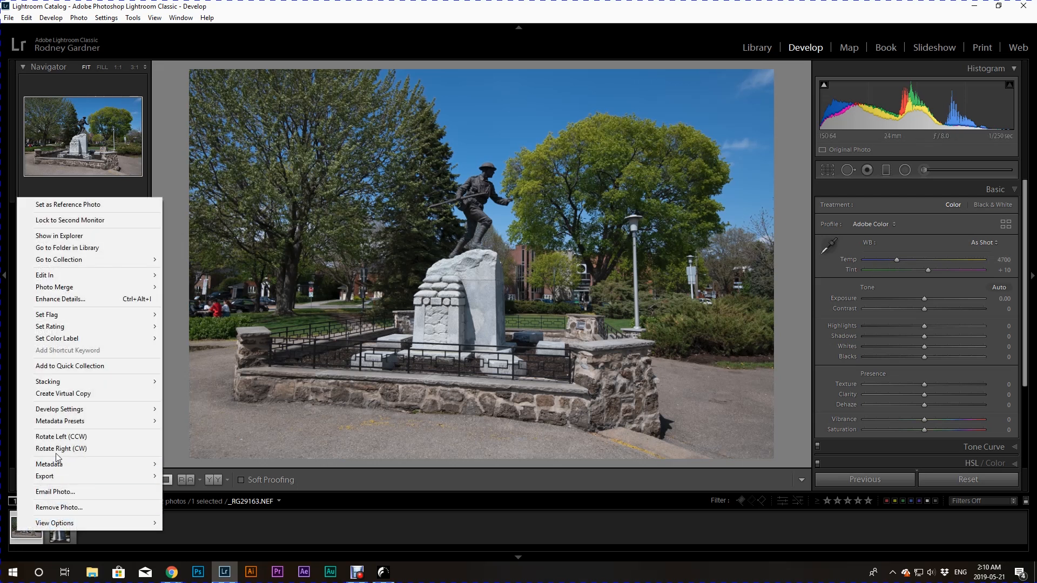
pyautogui.click(78, 395)
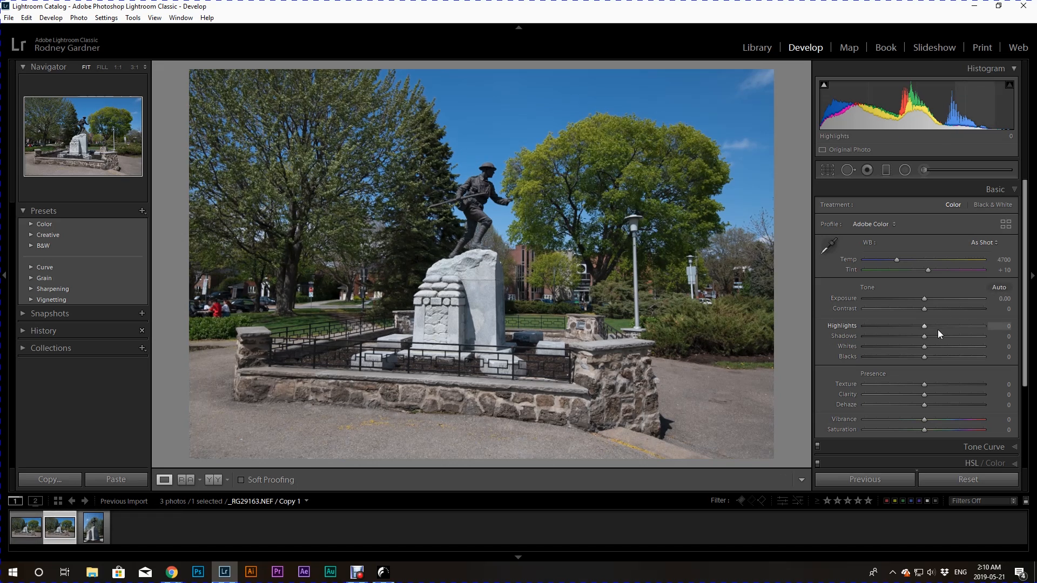
# - Convert the virtual copy to Black & White and set its mix to Yellow +100, Green +100 and Blue -100
pyautogui.click(985, 208)
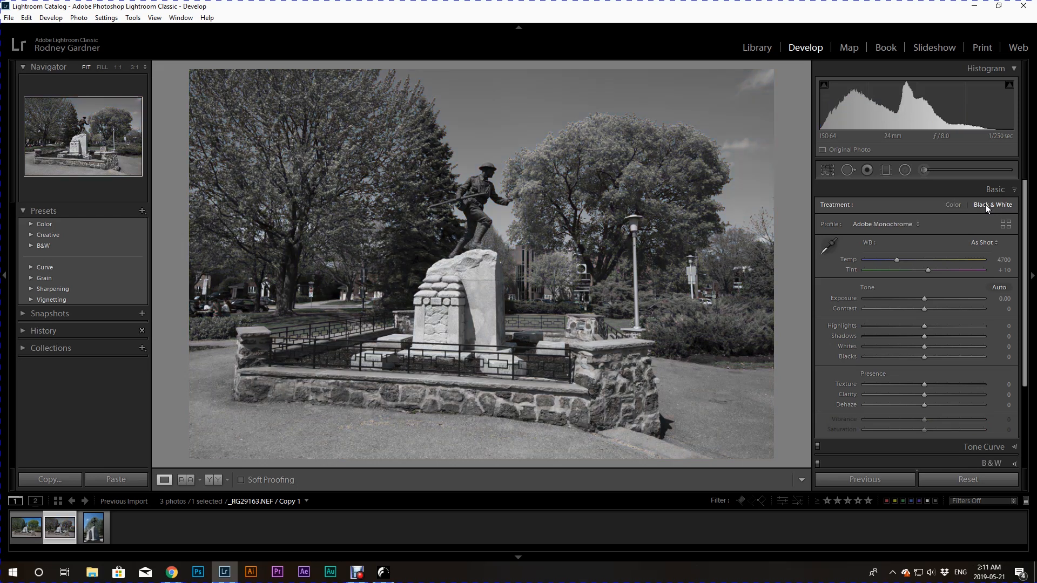
pyautogui.scroll(-2, 903, 305)
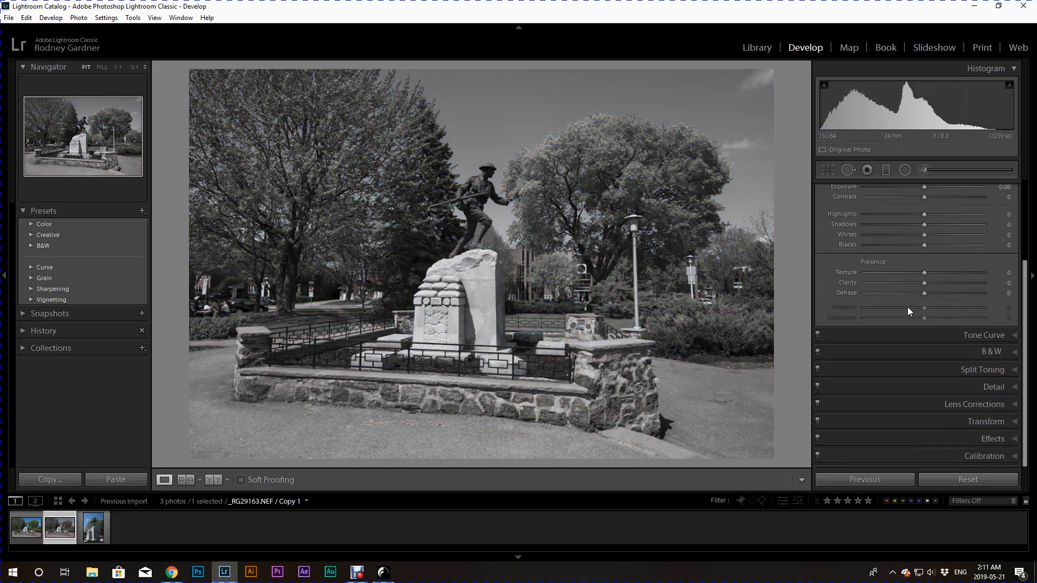
pyautogui.click(990, 351)
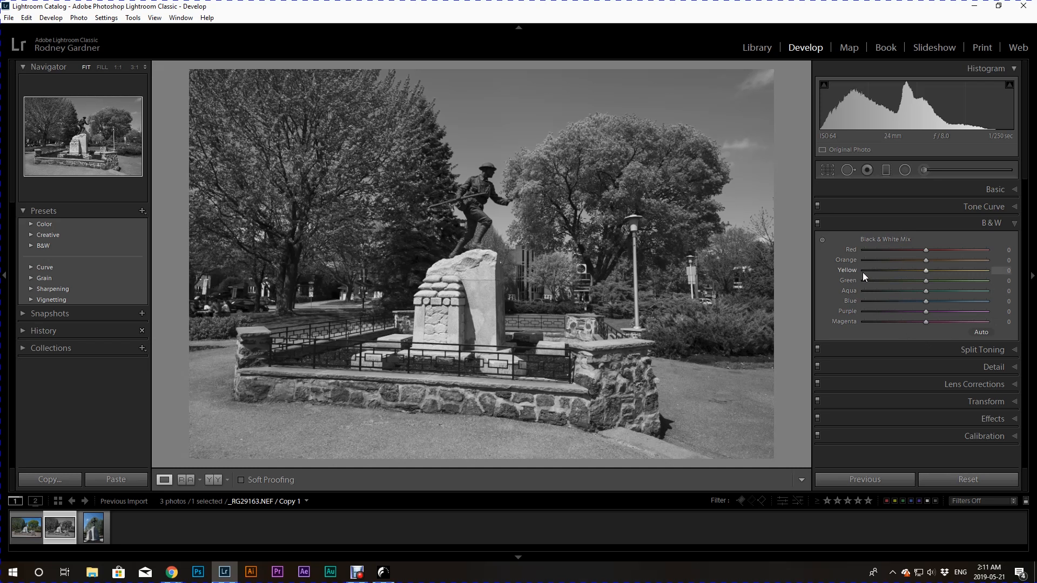
pyautogui.moveTo(925, 271); pyautogui.dragTo(993, 270)
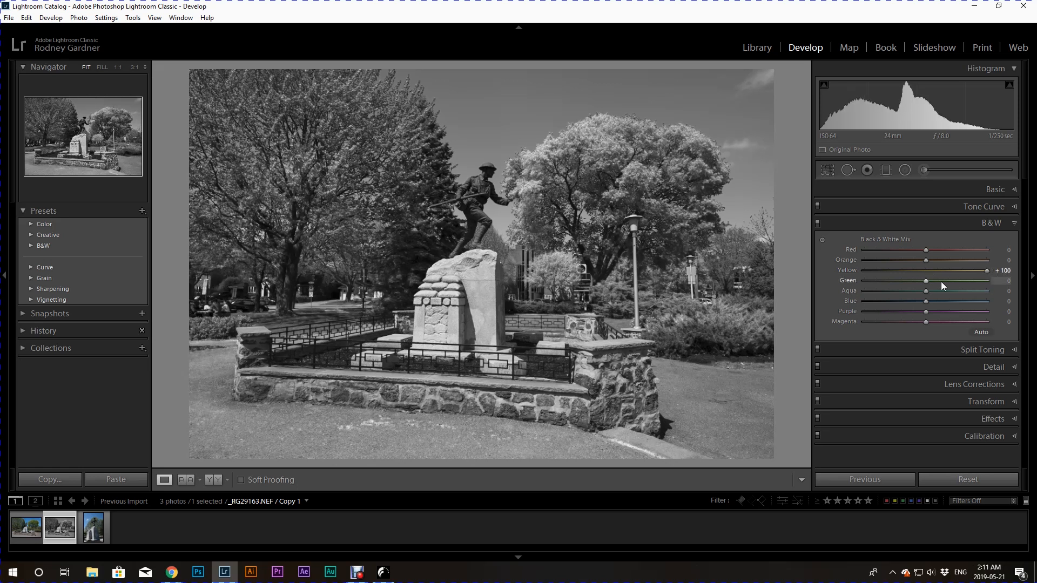
pyautogui.moveTo(925, 280); pyautogui.dragTo(990, 280)
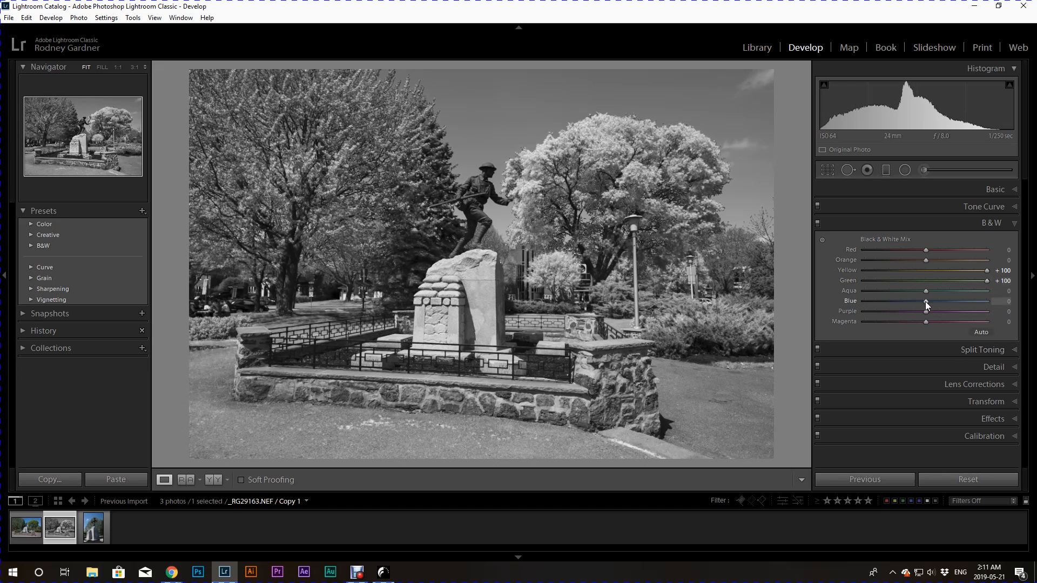
pyautogui.moveTo(928, 302); pyautogui.dragTo(831, 303)
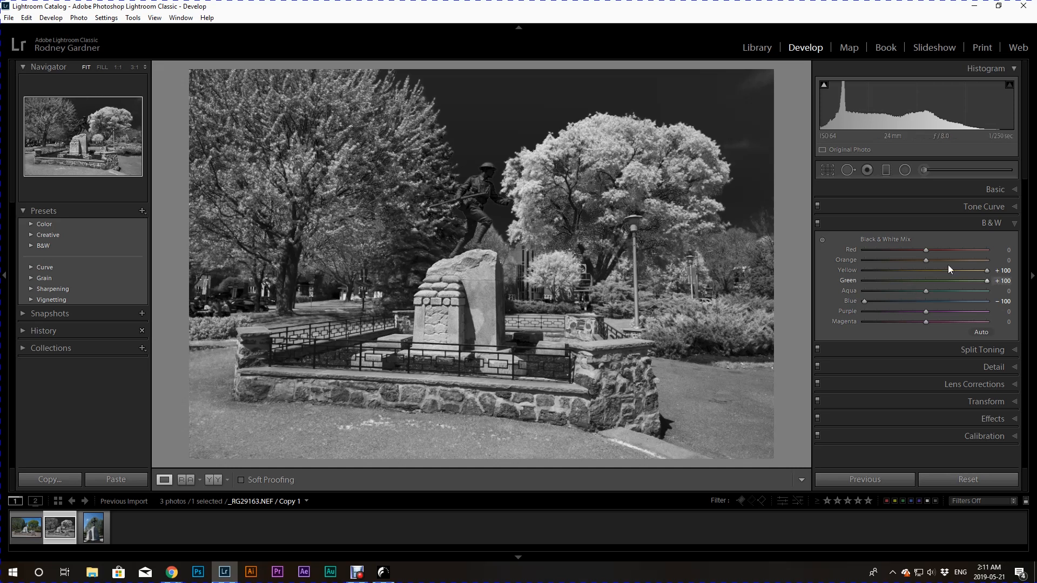
pyautogui.click(988, 221)
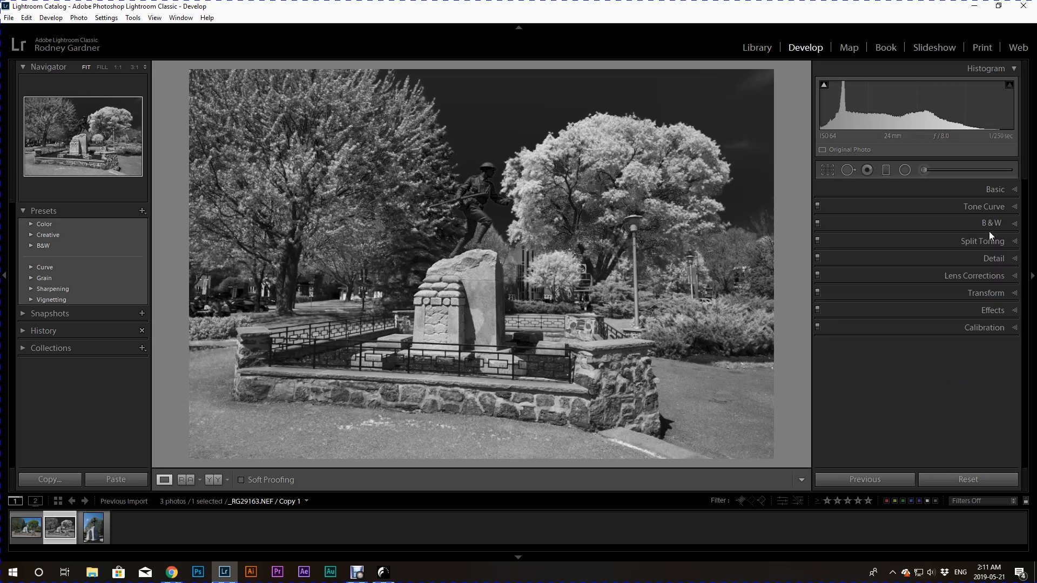
# - Raise the black-and-white copy's Exposure to +0.48 in the Basic adjustments
pyautogui.click(994, 190)
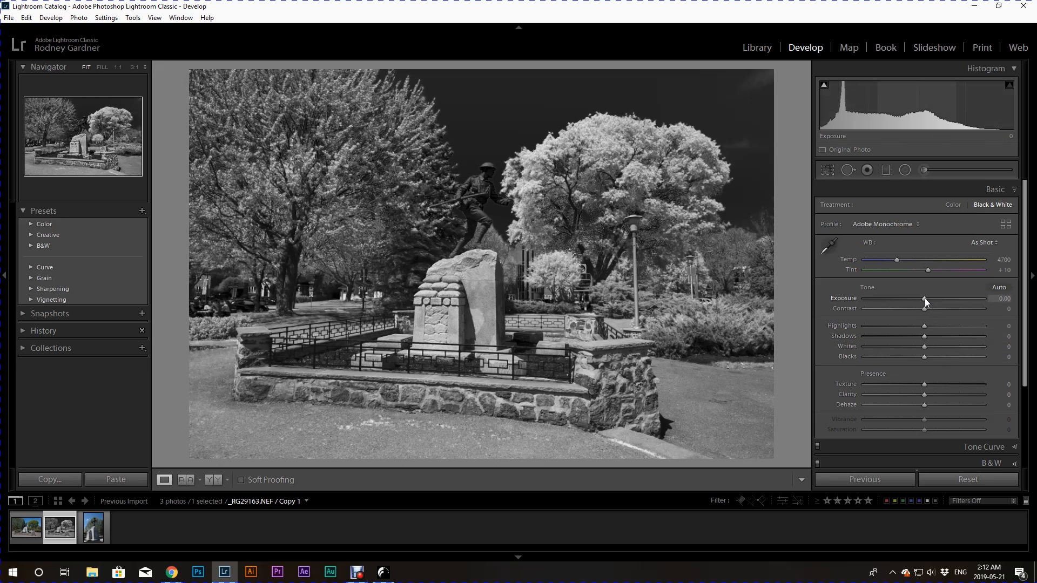
pyautogui.moveTo(925, 298); pyautogui.dragTo(928, 300)
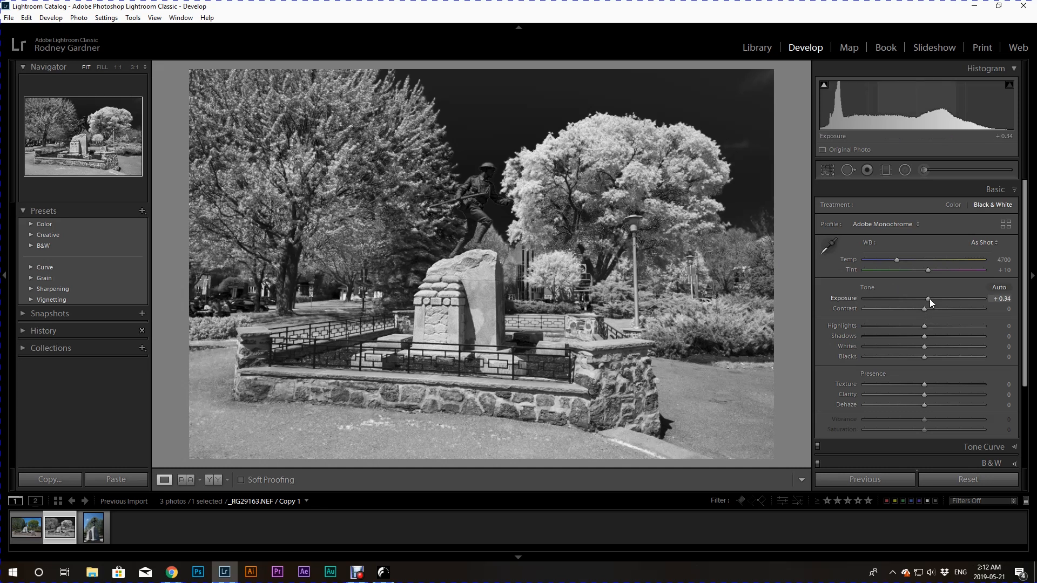
pyautogui.moveTo(929, 300); pyautogui.dragTo(931, 300)
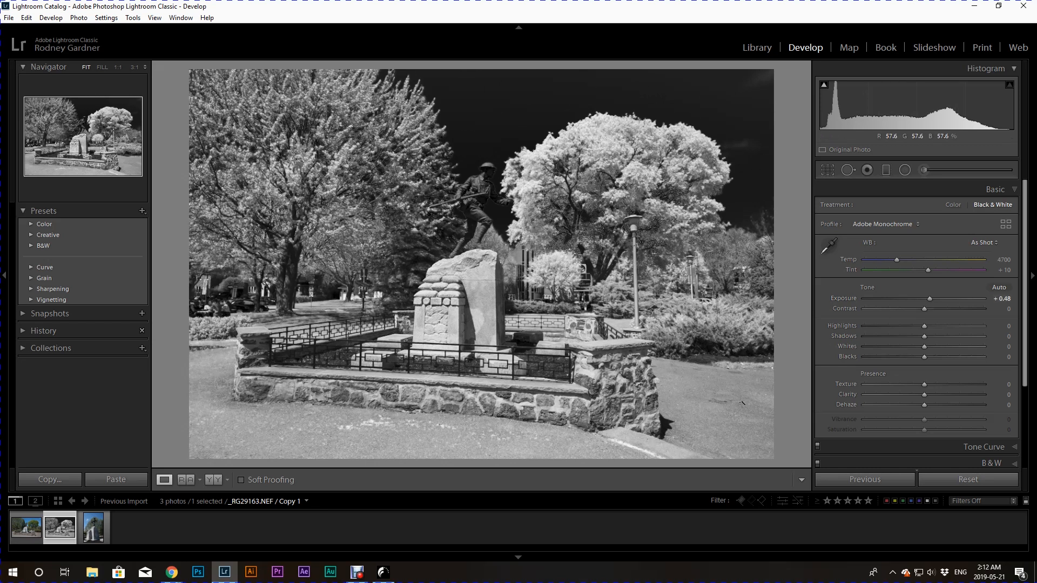
# - Adjust the tones to Shadows +91, Highlights -29, Whites +49 and Blacks -33
pyautogui.moveTo(923, 338); pyautogui.dragTo(978, 336)
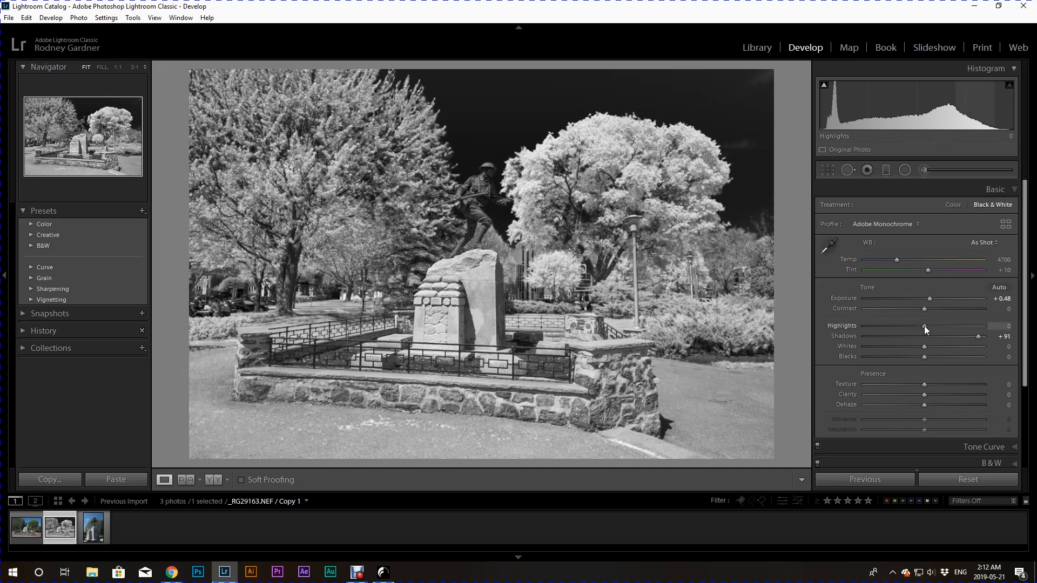
pyautogui.moveTo(925, 325); pyautogui.dragTo(993, 326)
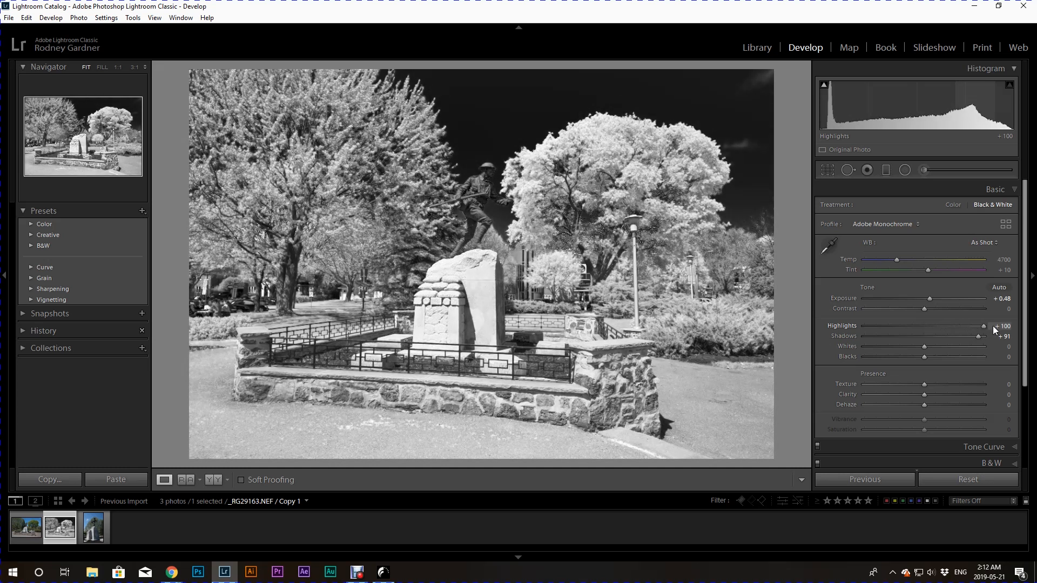
pyautogui.moveTo(984, 326); pyautogui.dragTo(955, 348)
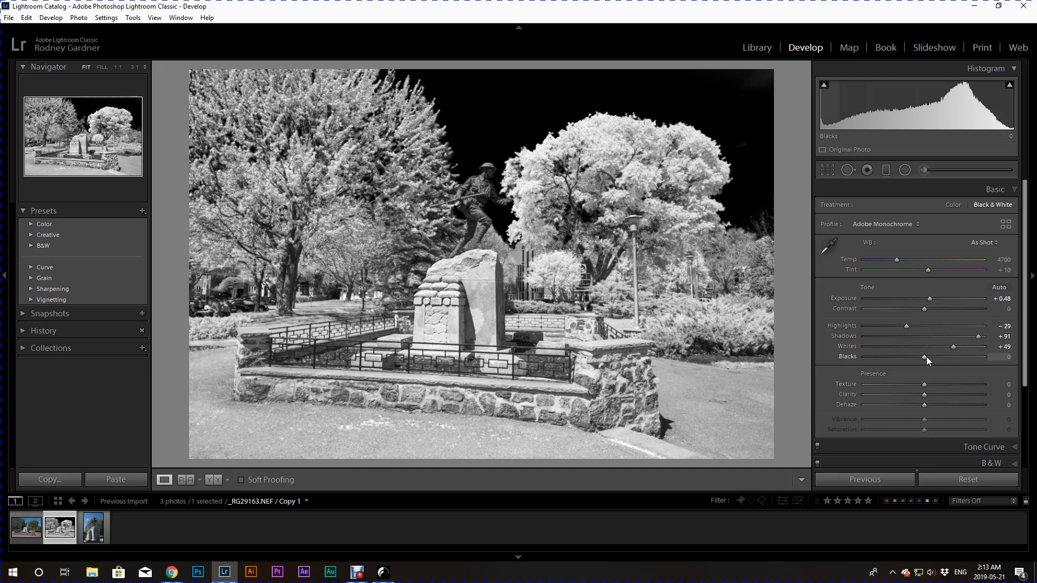
pyautogui.moveTo(924, 356); pyautogui.dragTo(905, 355)
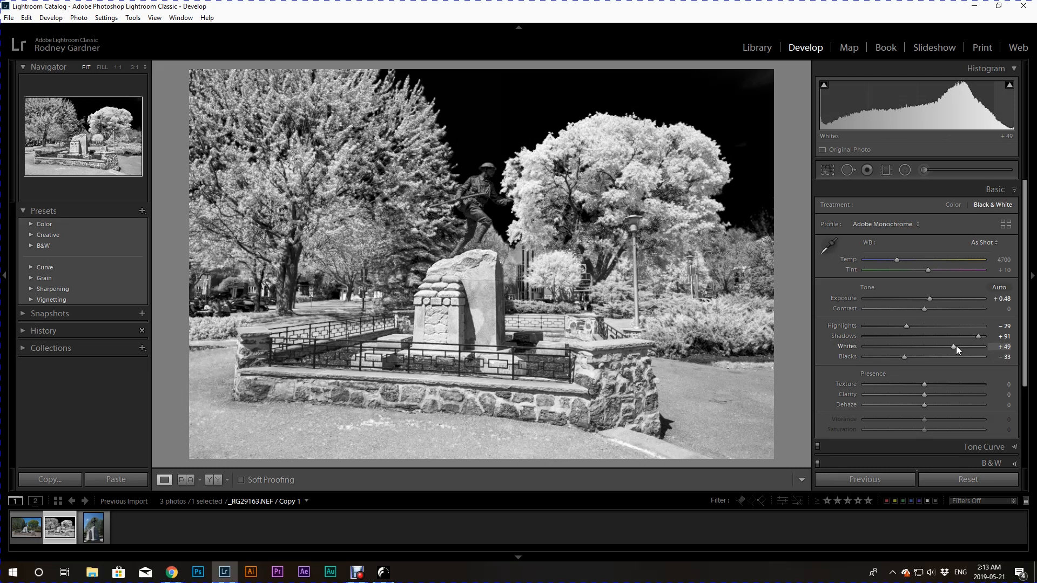
# - Check the Whites with the clipping preview, reduce them to +38, and raise Shadows to +100
pyautogui.press('alt')
pyautogui.keyDown('alt'); pyautogui.click(954, 347); pyautogui.keyUp('alt')
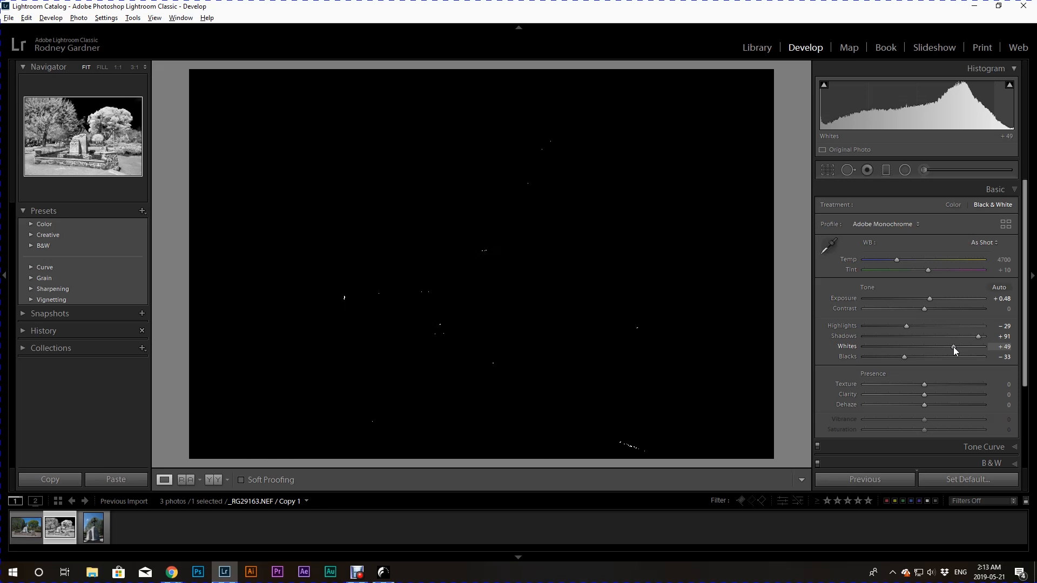
pyautogui.moveTo(951, 347); pyautogui.dragTo(948, 349)
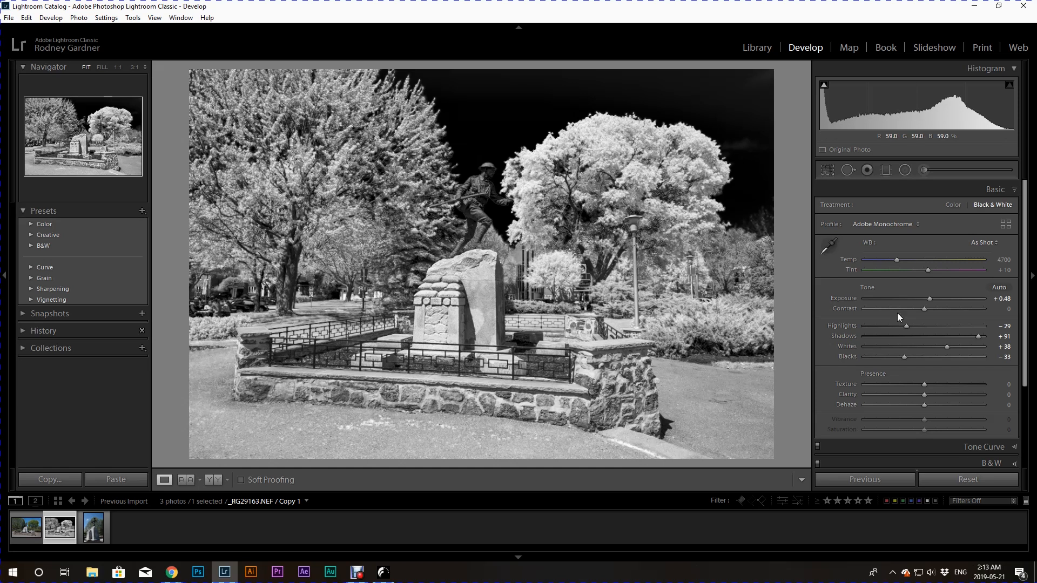
pyautogui.moveTo(980, 337); pyautogui.dragTo(996, 336)
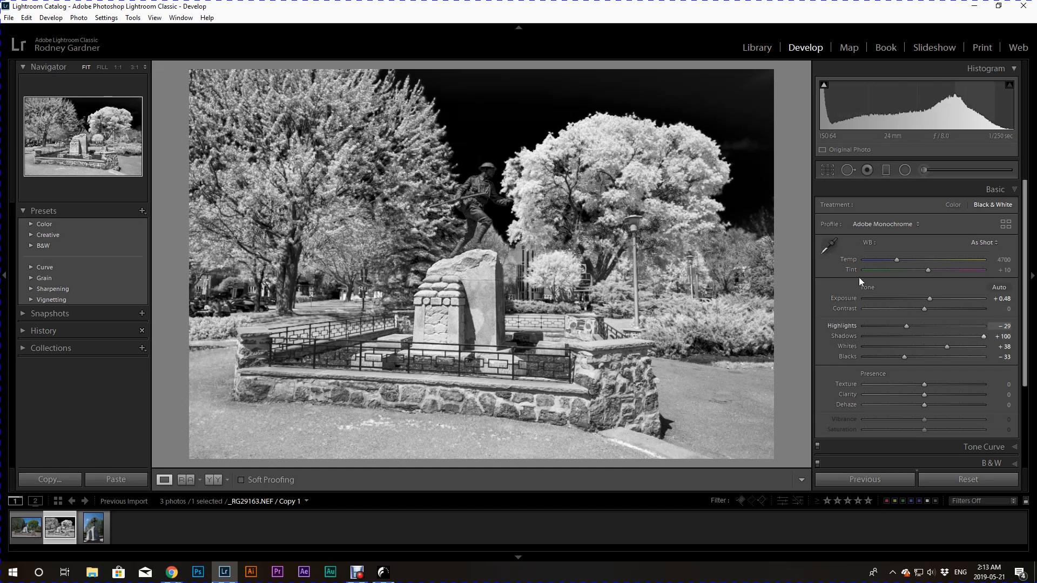
# - Zoom to 1:1 and examine the detail in the soldier statue and the bright tree foliage
pyautogui.click(488, 169)
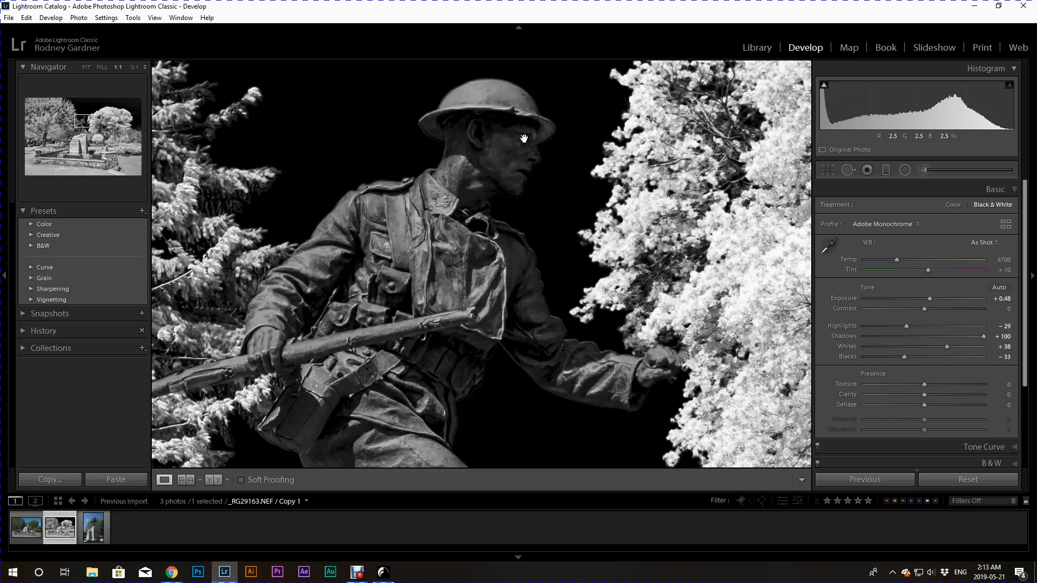
pyautogui.moveTo(434, 306); pyautogui.dragTo(407, 221)
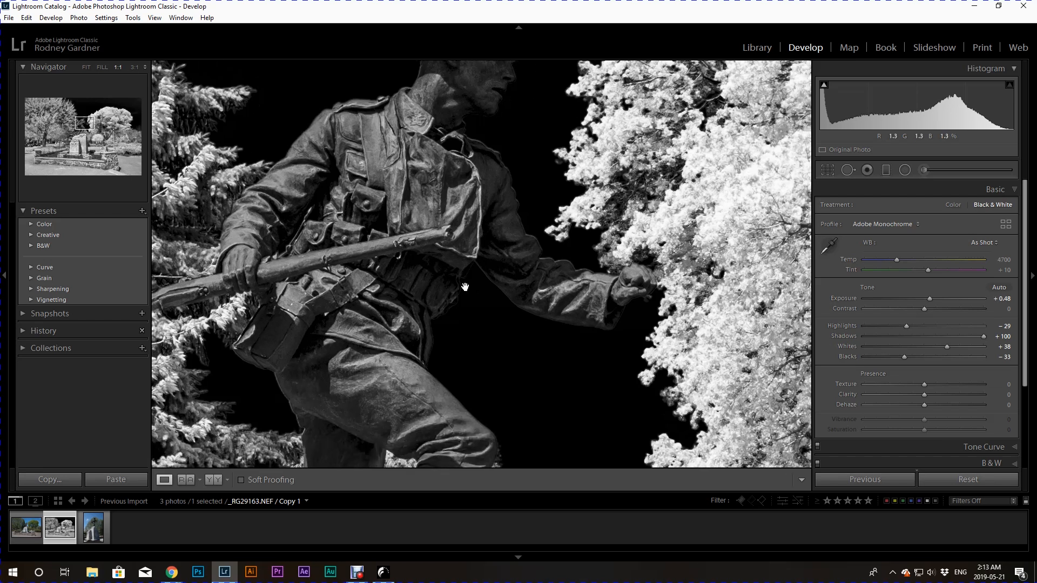
pyautogui.moveTo(678, 343); pyautogui.dragTo(497, 173)
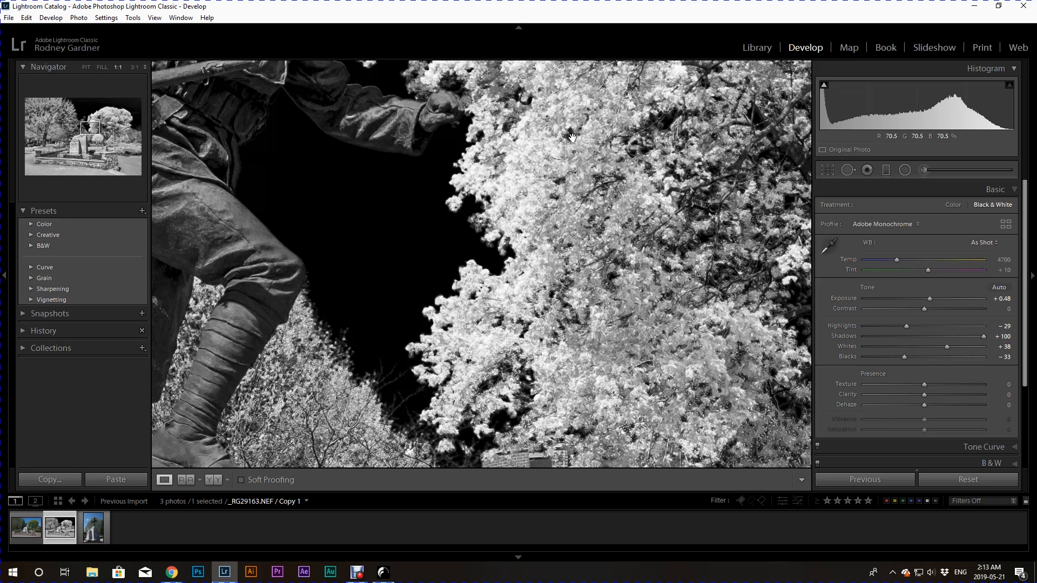
pyautogui.click(607, 160)
pyautogui.click(653, 260)
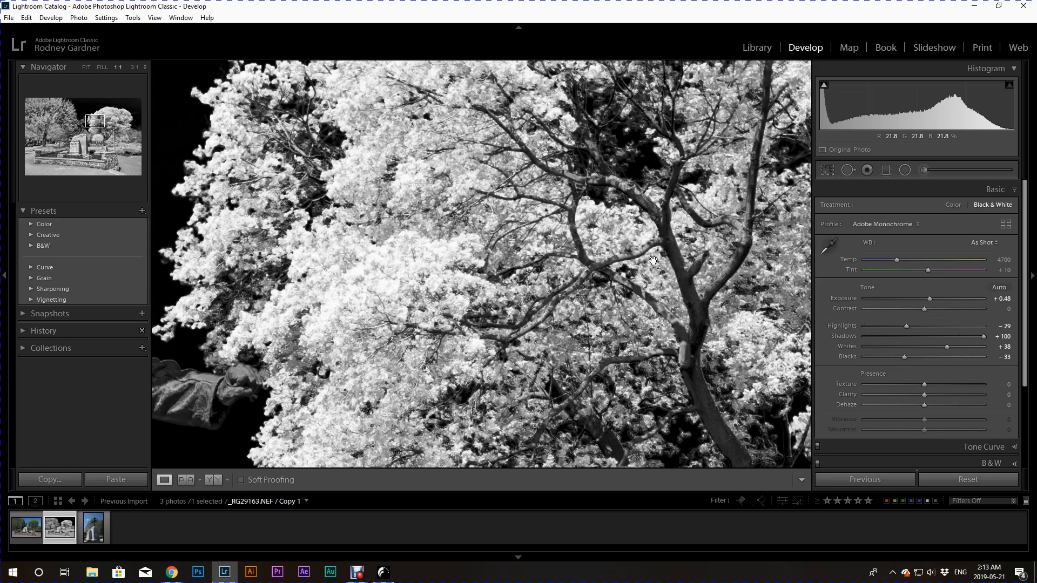
# - Set Texture to +12, Clarity to +19 and Exposure to +0.70, and compare the landscape copy with its color original
pyautogui.moveTo(483, 313); pyautogui.dragTo(472, 218)
pyautogui.click(472, 218)
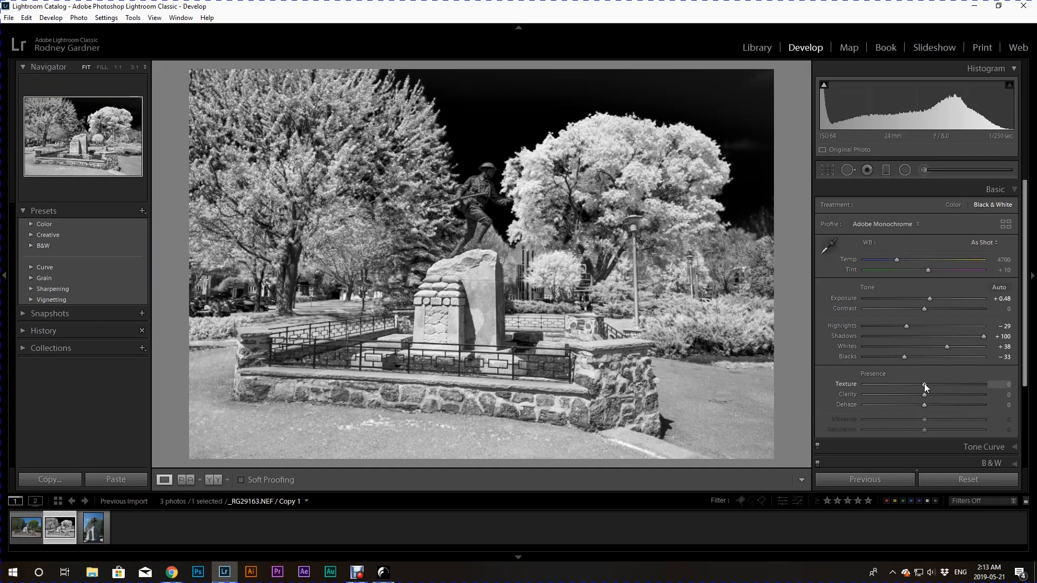
pyautogui.moveTo(924, 384); pyautogui.dragTo(932, 385)
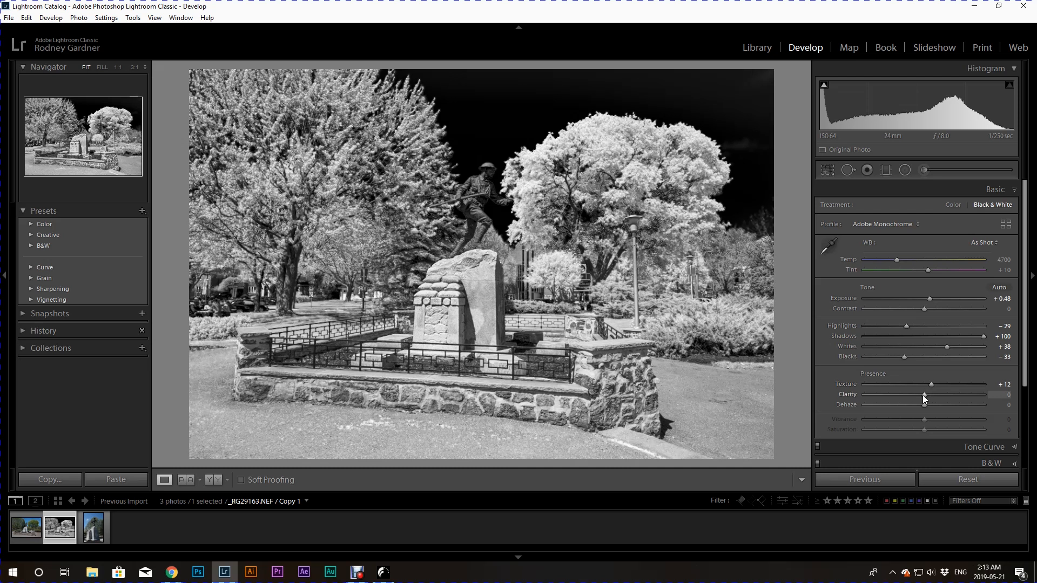
pyautogui.moveTo(925, 394); pyautogui.dragTo(932, 395)
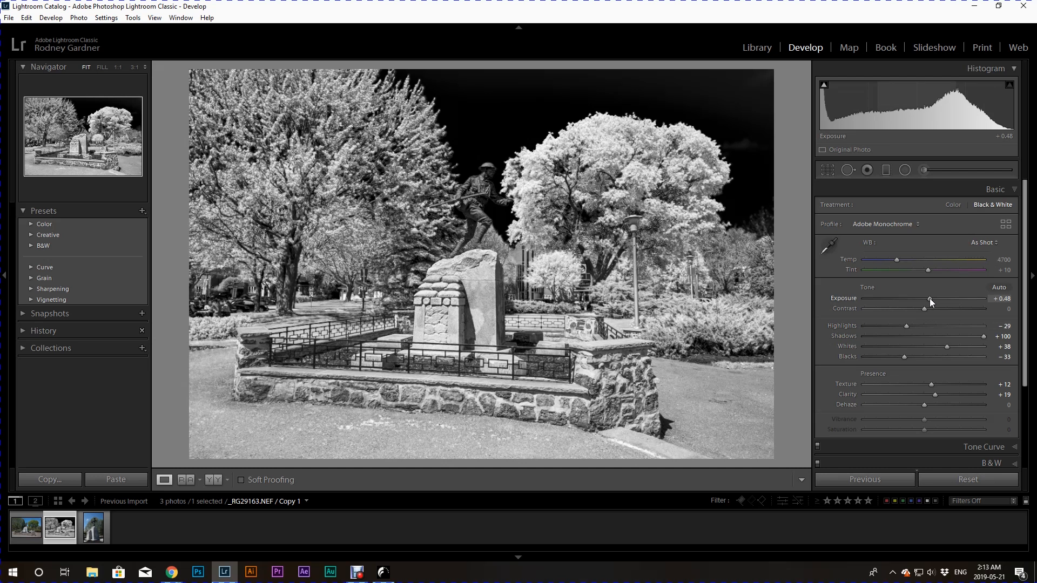
pyautogui.moveTo(929, 298); pyautogui.dragTo(932, 297)
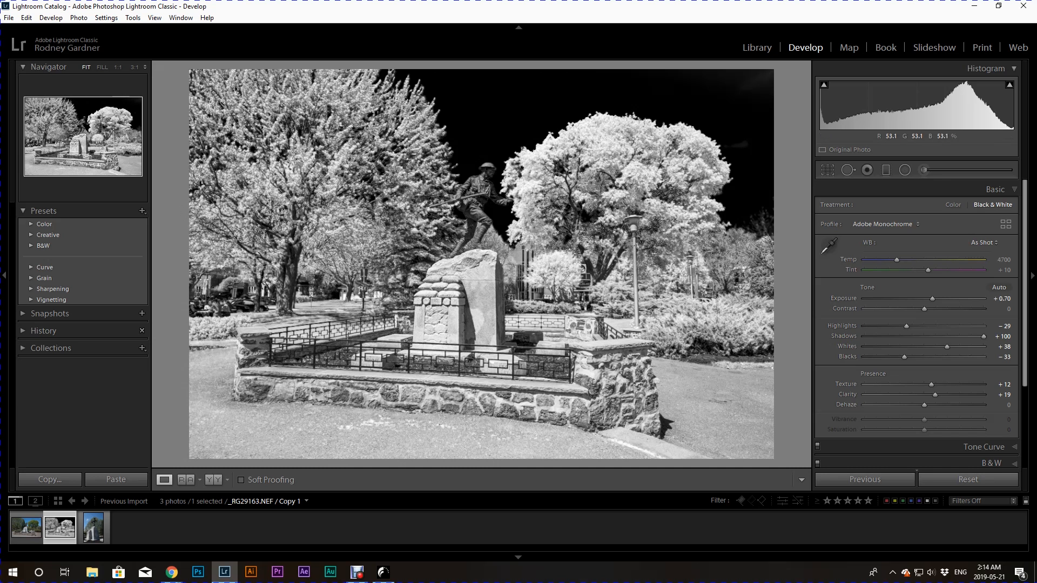
pyautogui.click(20, 532)
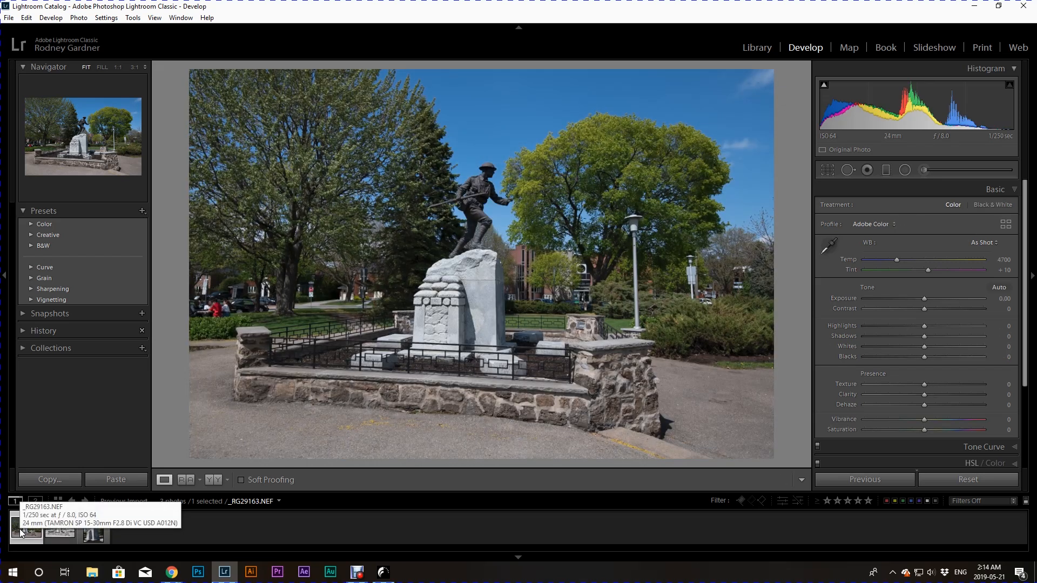
pyautogui.click(55, 532)
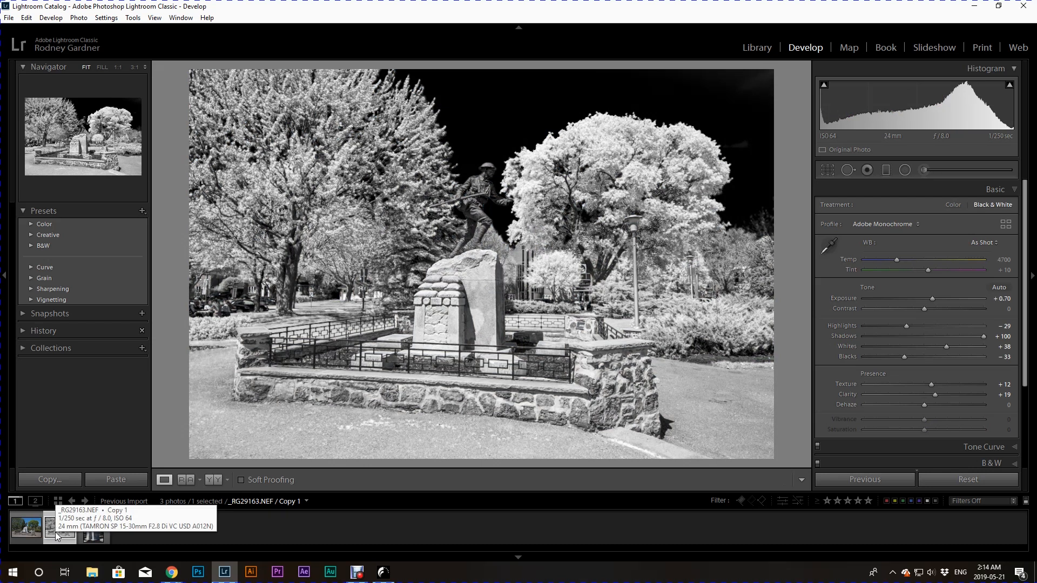
# - Create a virtual copy of the portrait-format statue photo and convert the copy to Black & White
pyautogui.click(94, 528)
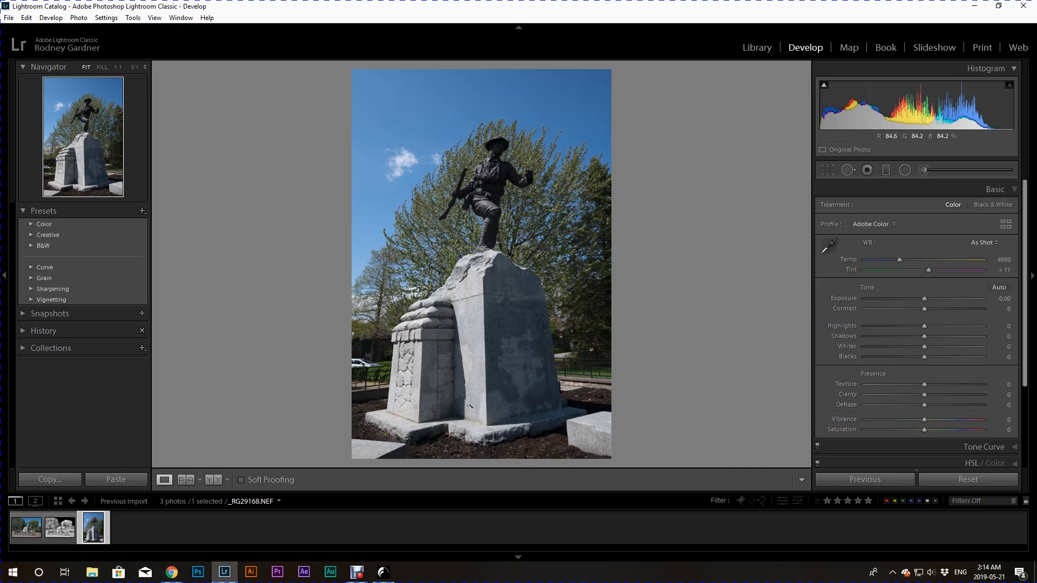
pyautogui.rightClick(92, 526)
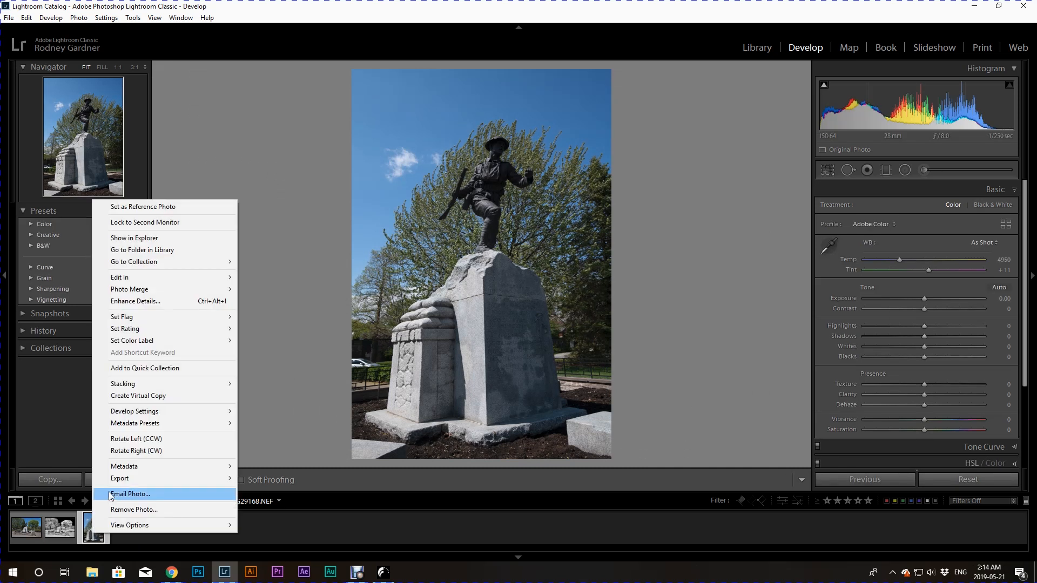
pyautogui.click(138, 395)
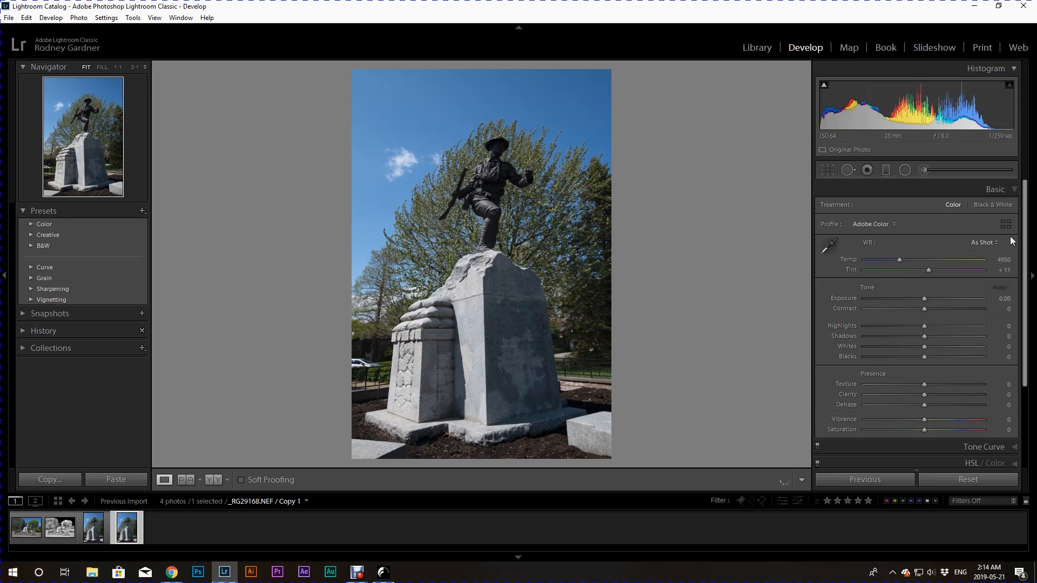
pyautogui.click(985, 203)
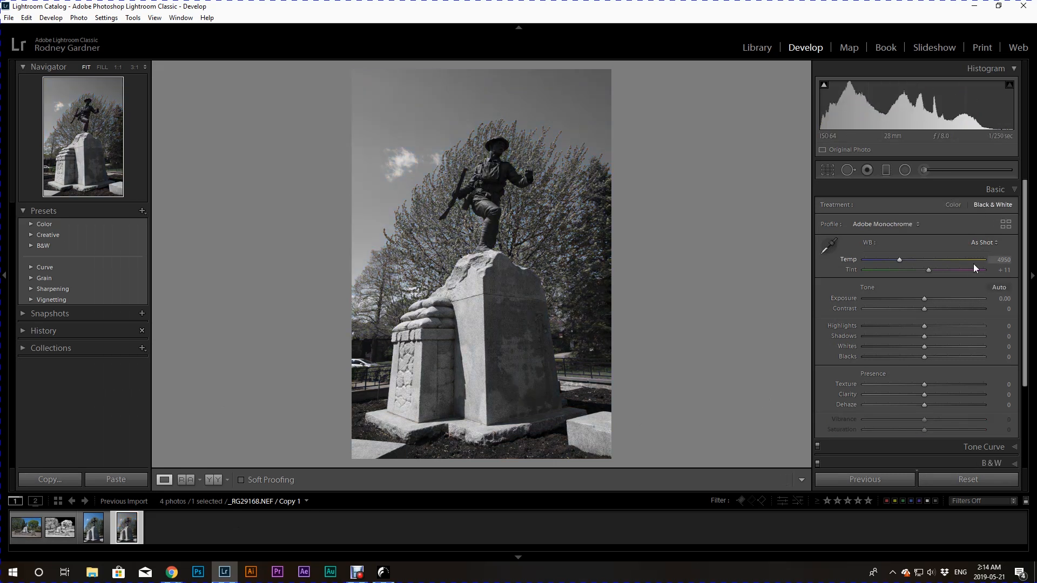
# - Set the copy's Black & White Mix to Yellow +100, Green +100 and Blue -100
pyautogui.scroll(-3, 928, 298)
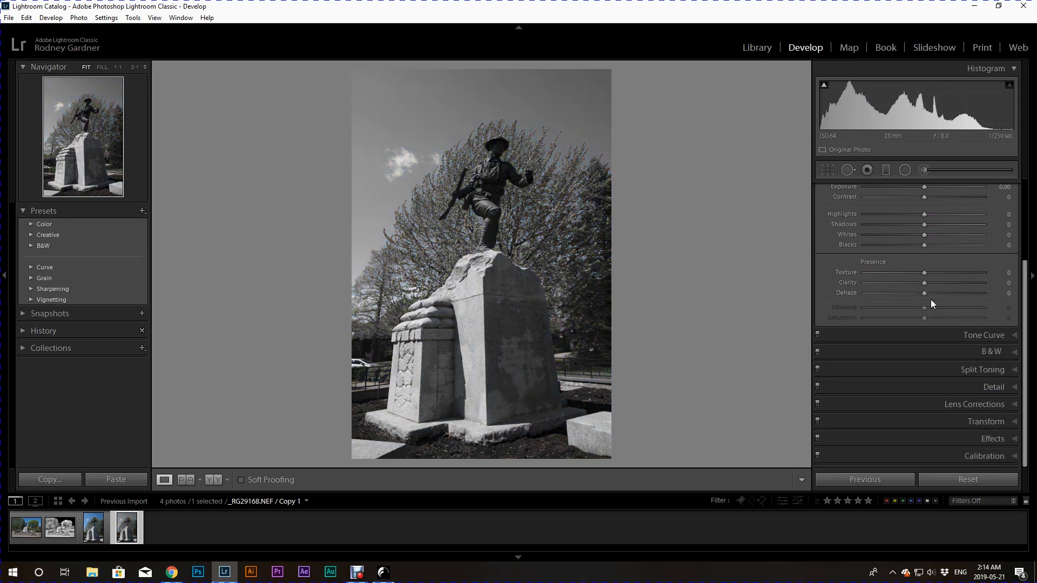
pyautogui.click(985, 352)
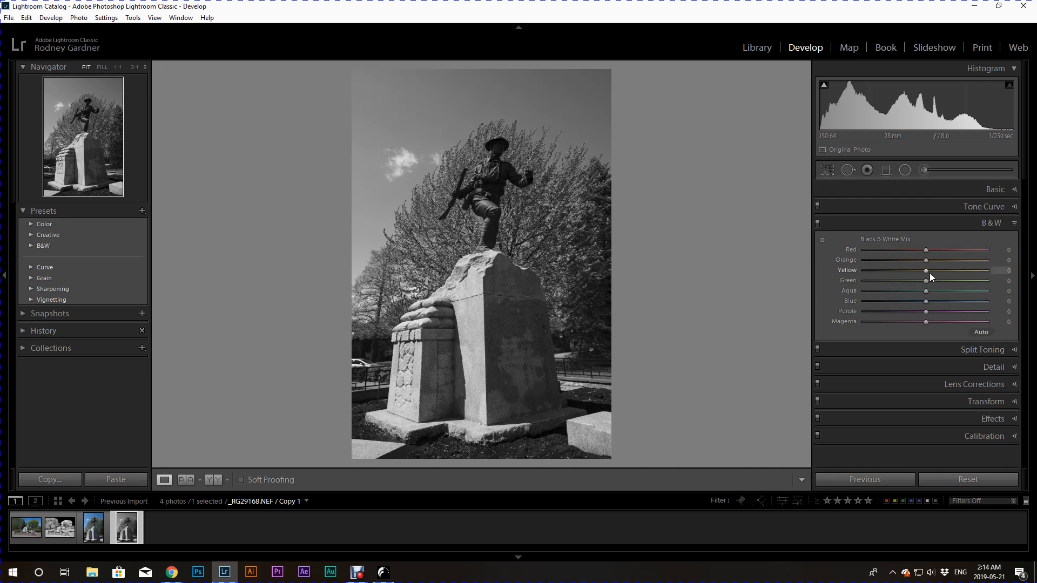
pyautogui.moveTo(926, 269); pyautogui.dragTo(991, 270)
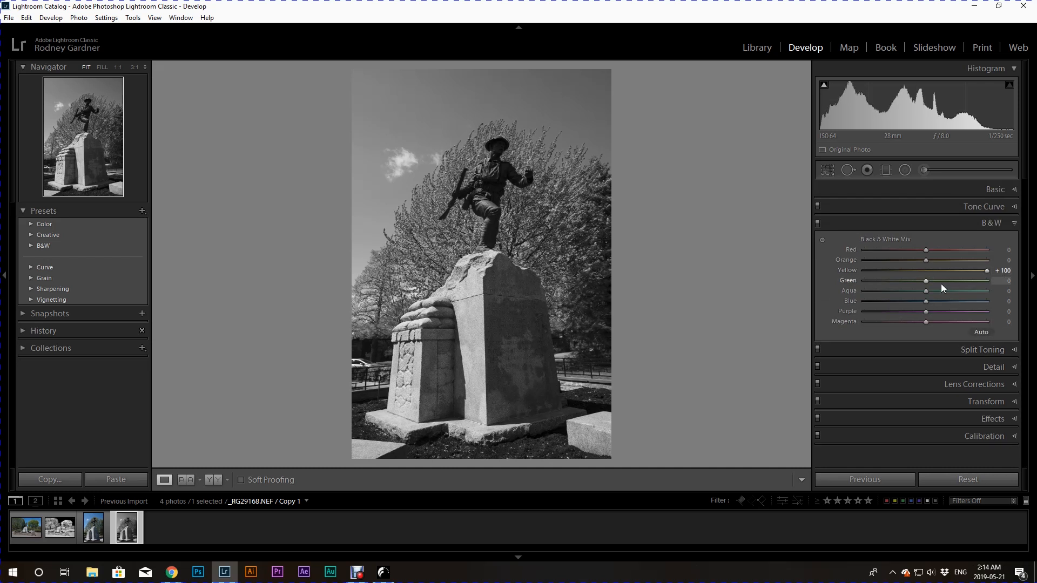
pyautogui.moveTo(927, 281); pyautogui.dragTo(996, 281)
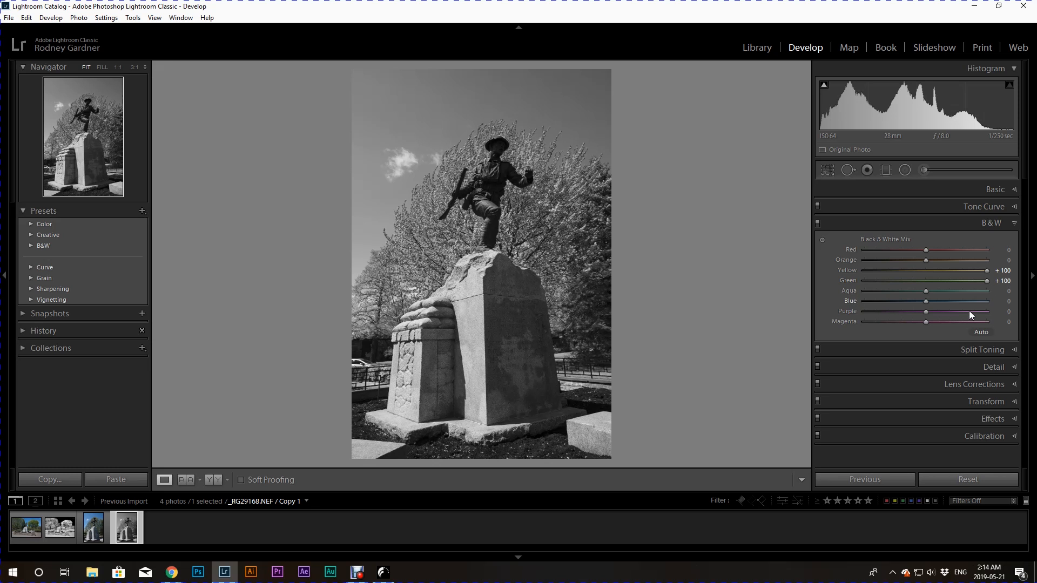
pyautogui.moveTo(927, 301); pyautogui.dragTo(851, 301)
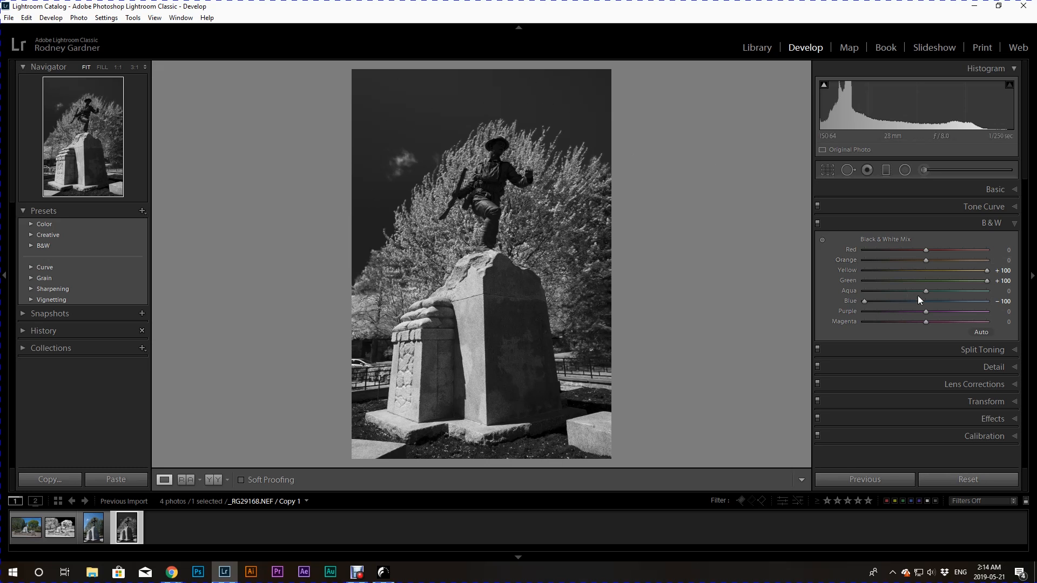
# - Raise the portrait copy's Exposure to +0.88 and Shadows to +100 in the Basic adjustments
pyautogui.click(993, 188)
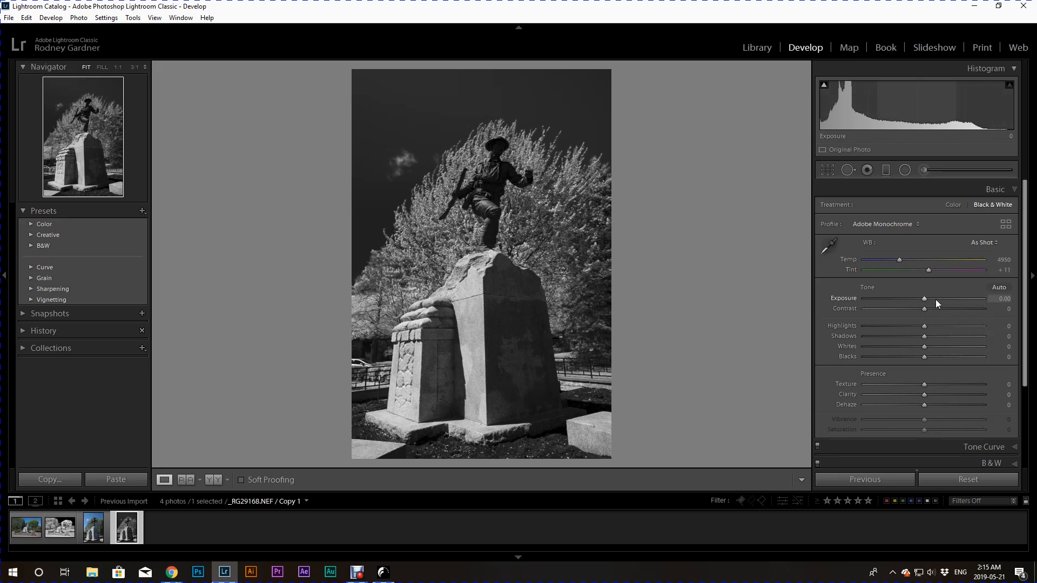
pyautogui.moveTo(925, 298); pyautogui.dragTo(935, 297)
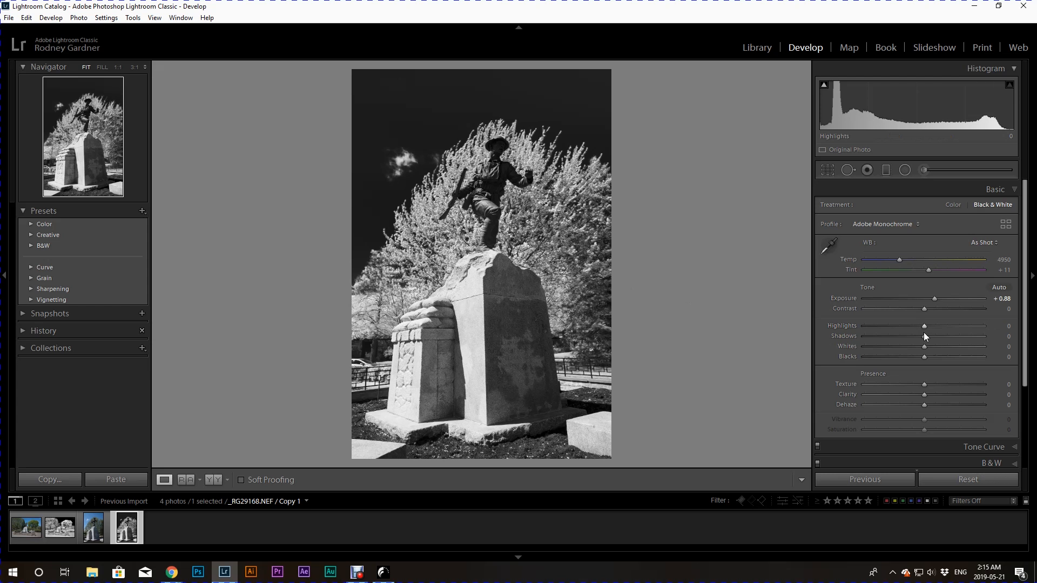
pyautogui.moveTo(925, 336); pyautogui.dragTo(978, 335)
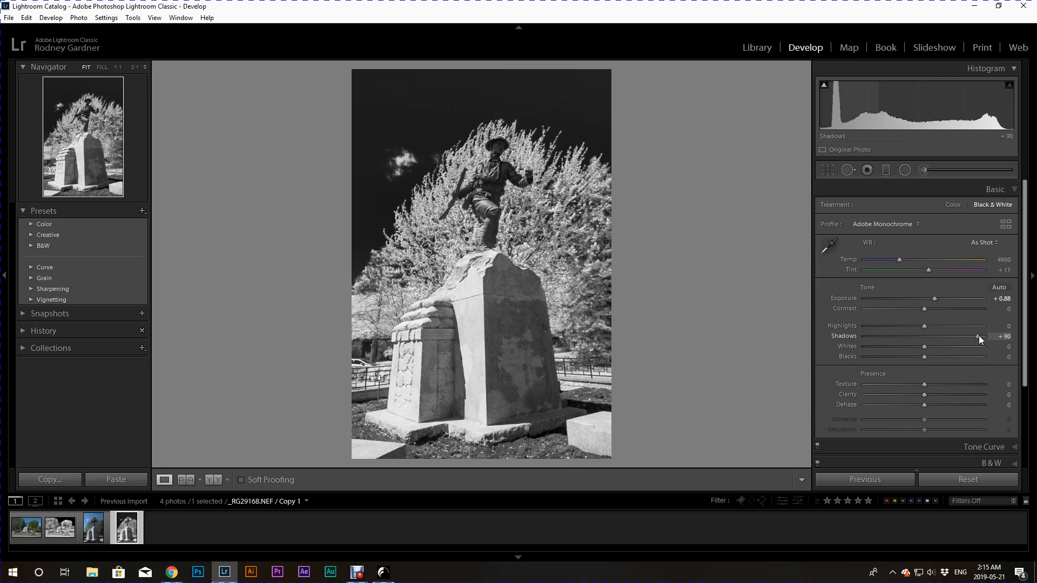
pyautogui.doubleClick(844, 336)
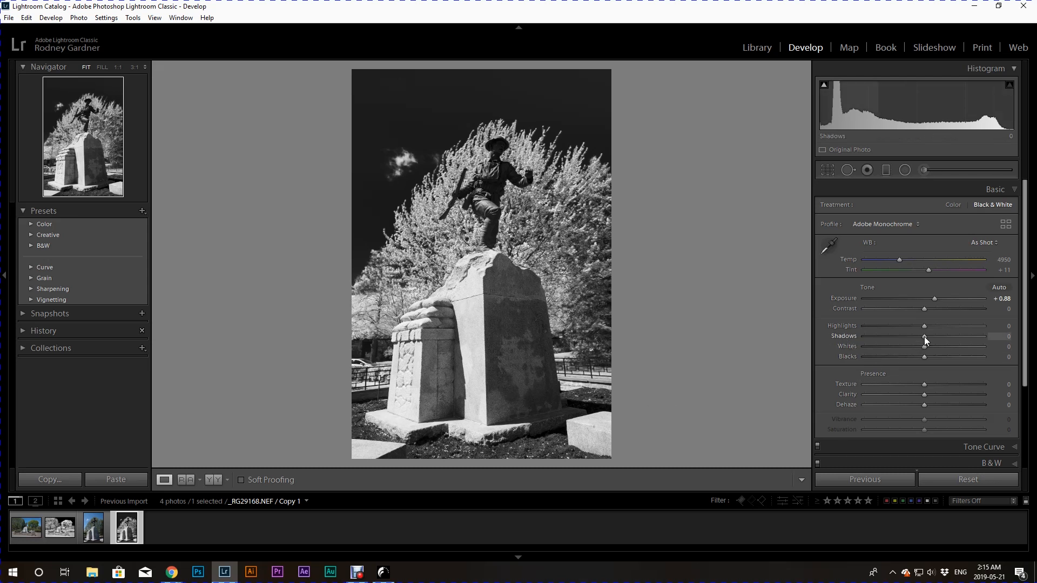
pyautogui.moveTo(925, 336); pyautogui.dragTo(982, 336)
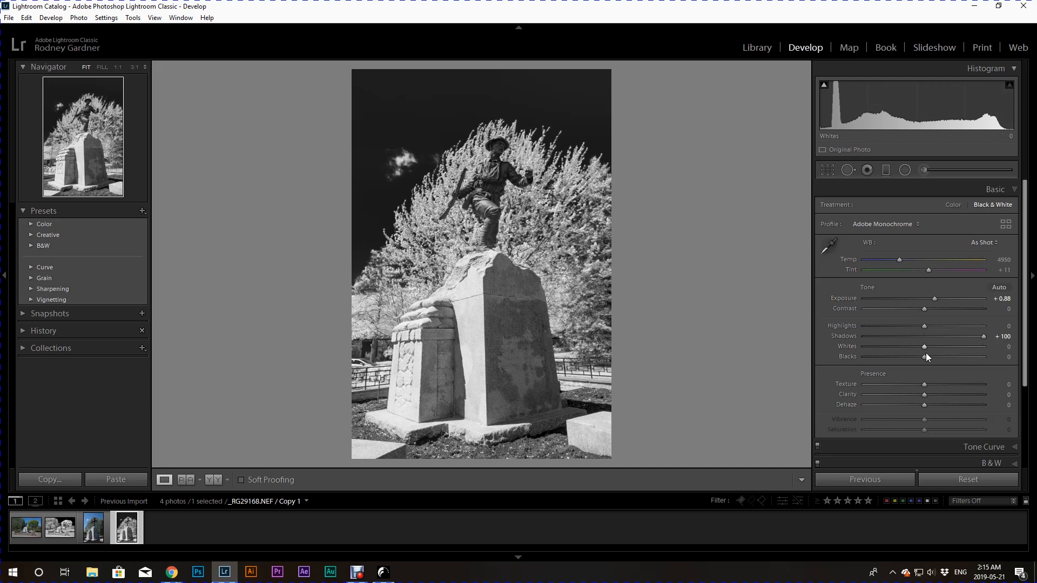
# - Set Blacks to -26, Whites to +18 using the clipping preview, and Highlights to -27
pyautogui.moveTo(922, 360); pyautogui.dragTo(910, 360)
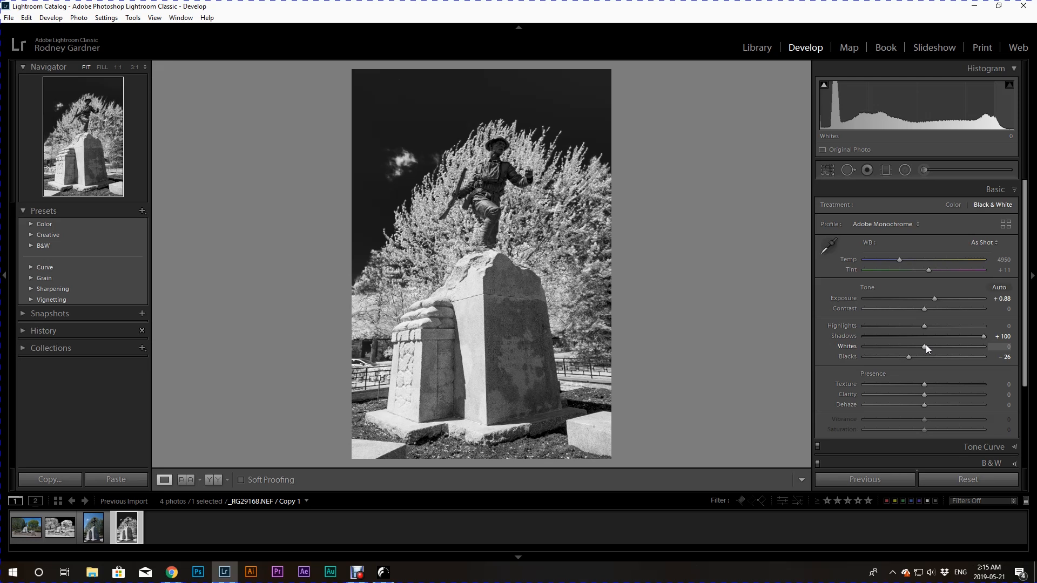
pyautogui.keyDown('alt'); pyautogui.click(925, 346); pyautogui.keyUp('alt')
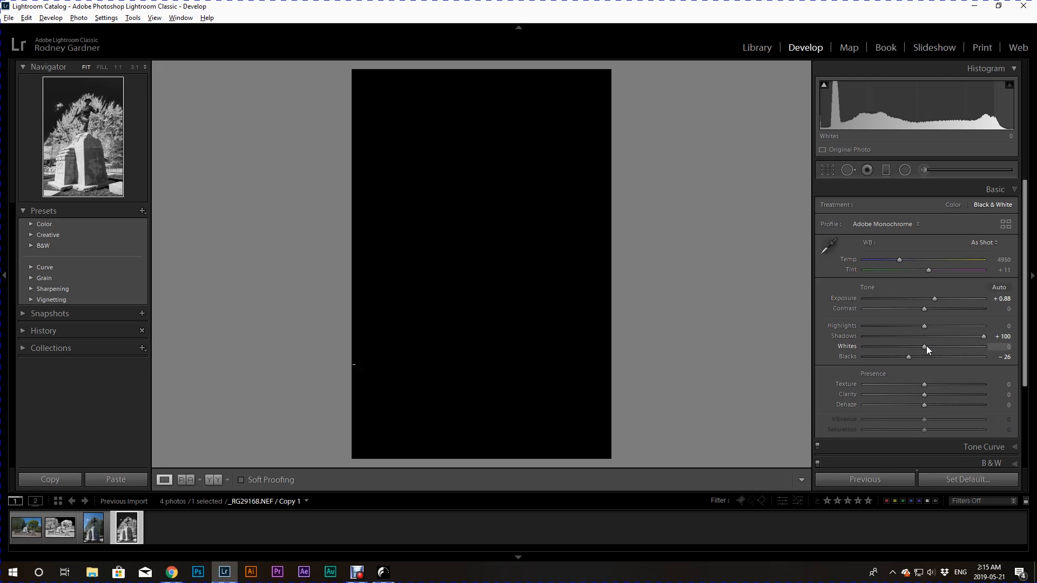
pyautogui.moveTo(931, 346); pyautogui.dragTo(944, 346)
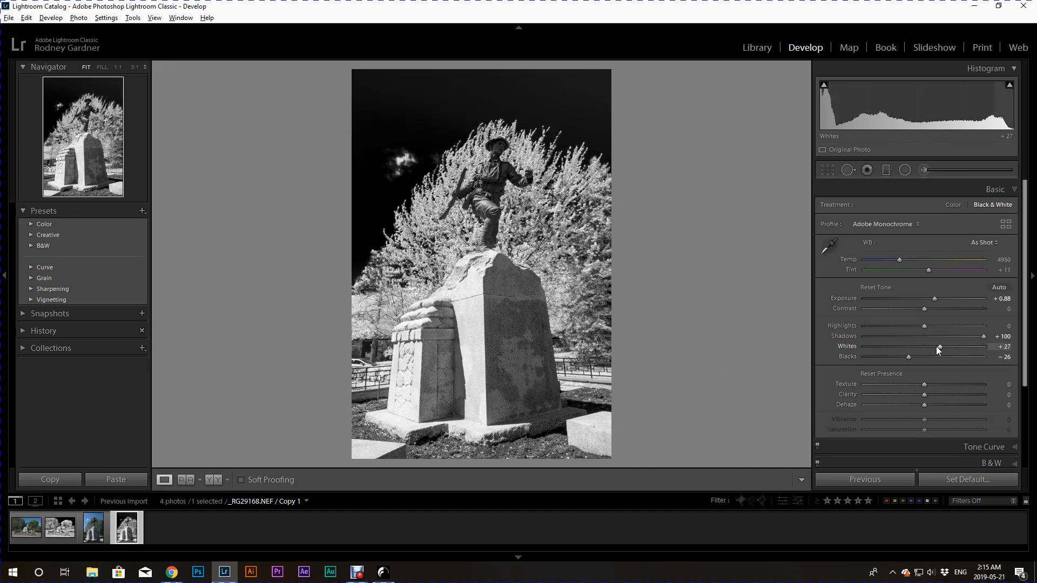
pyautogui.moveTo(939, 346); pyautogui.dragTo(933, 347)
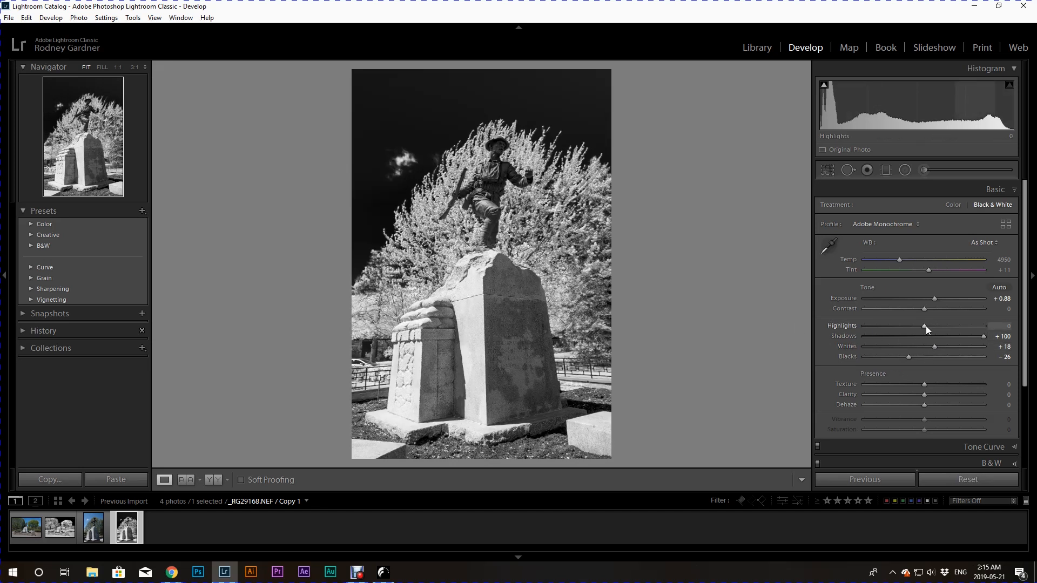
pyautogui.moveTo(919, 326); pyautogui.dragTo(909, 327)
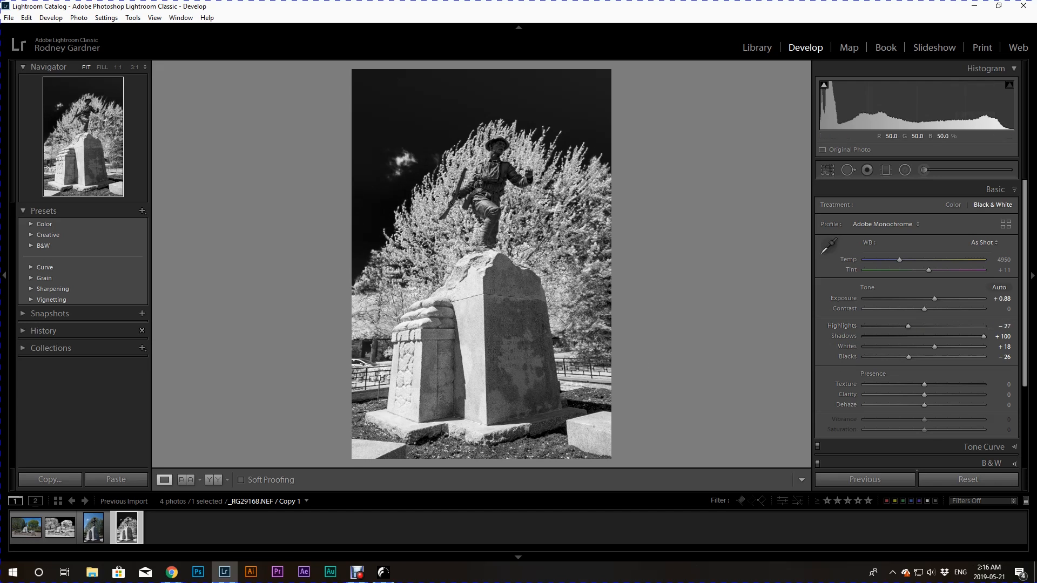
# - Examine the statue's face at 1:1 and compare the black-and-white portrait copy with its color original
pyautogui.click(508, 152)
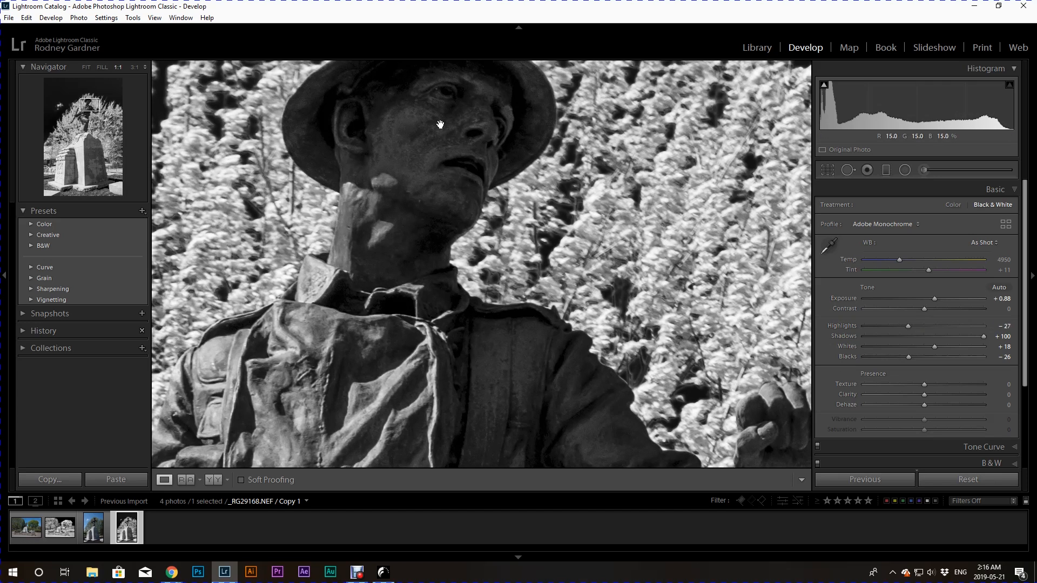
pyautogui.moveTo(426, 97); pyautogui.dragTo(452, 157)
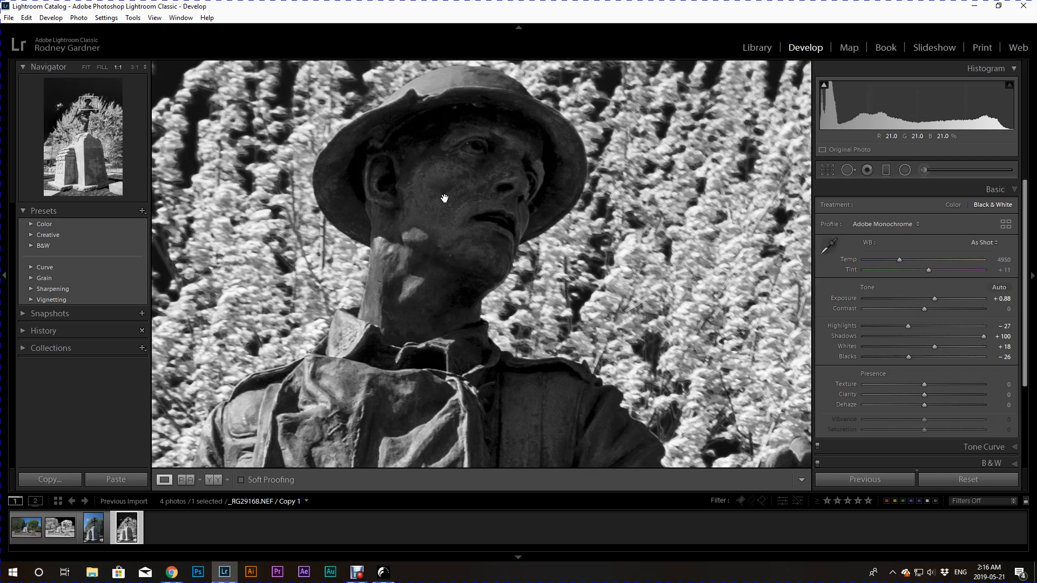
pyautogui.click(443, 197)
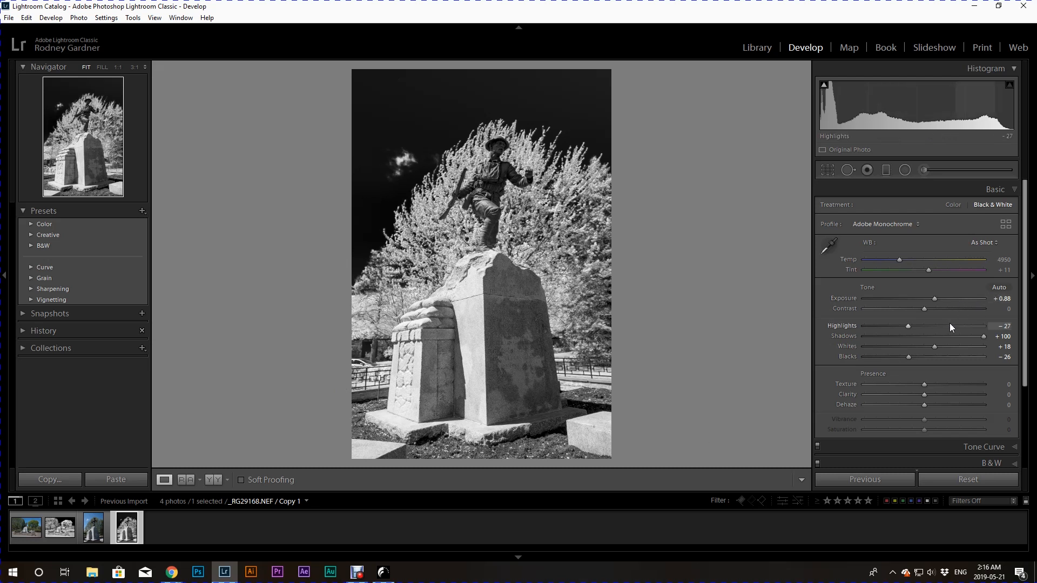
pyautogui.click(86, 534)
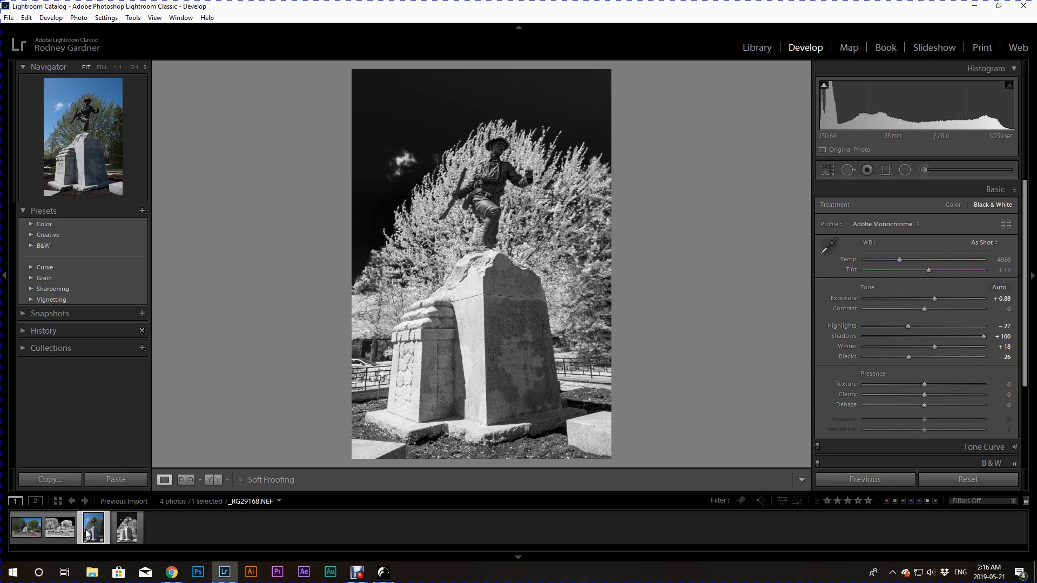
pyautogui.click(129, 532)
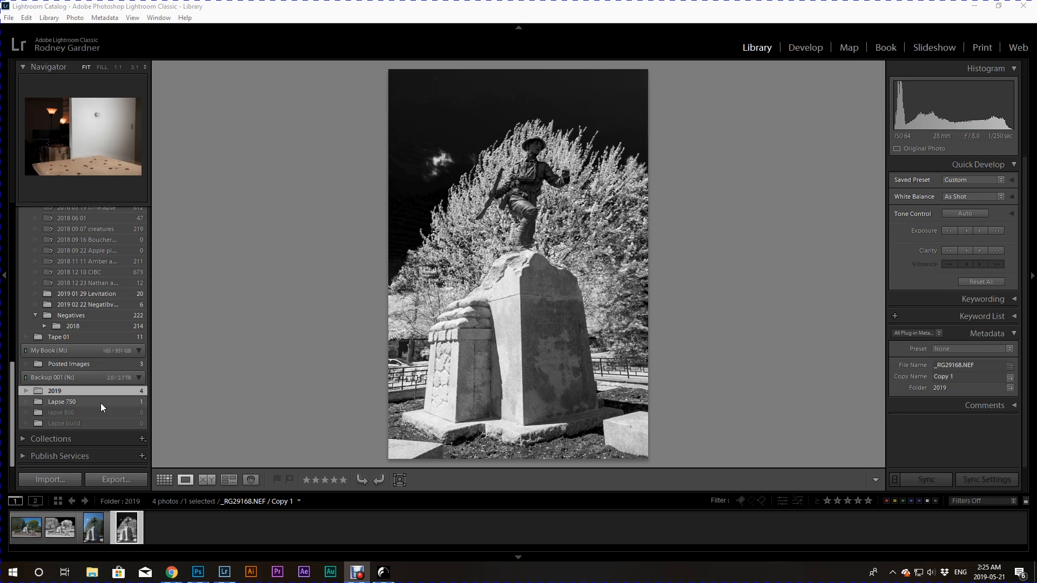
# - Open the field-and-barn photo RGB_2693-Edit.tif from the folder 2018 09 22 Apple picking in the Develop module
pyautogui.scroll(10, 101, 403)
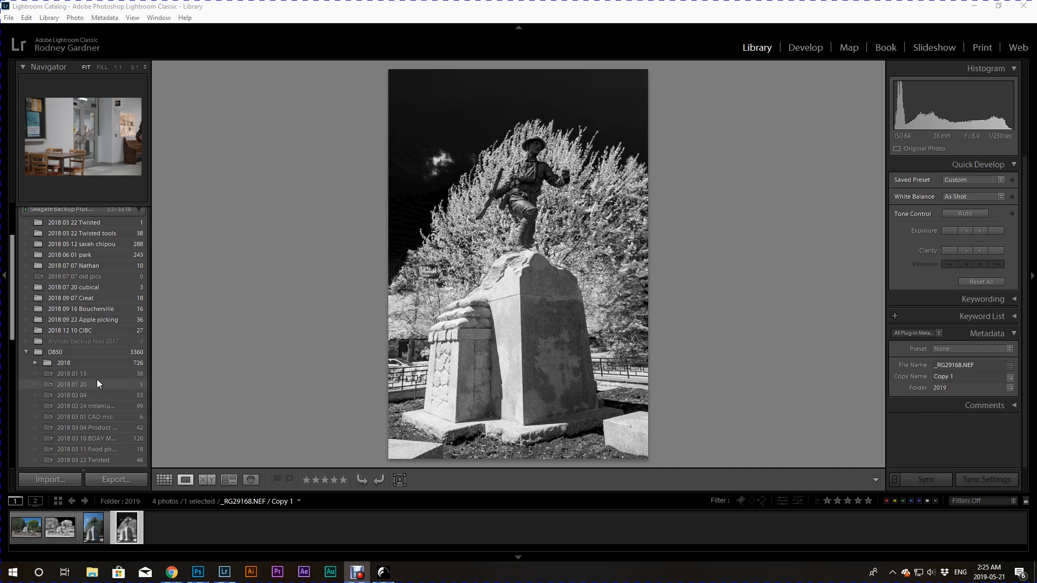
pyautogui.click(115, 319)
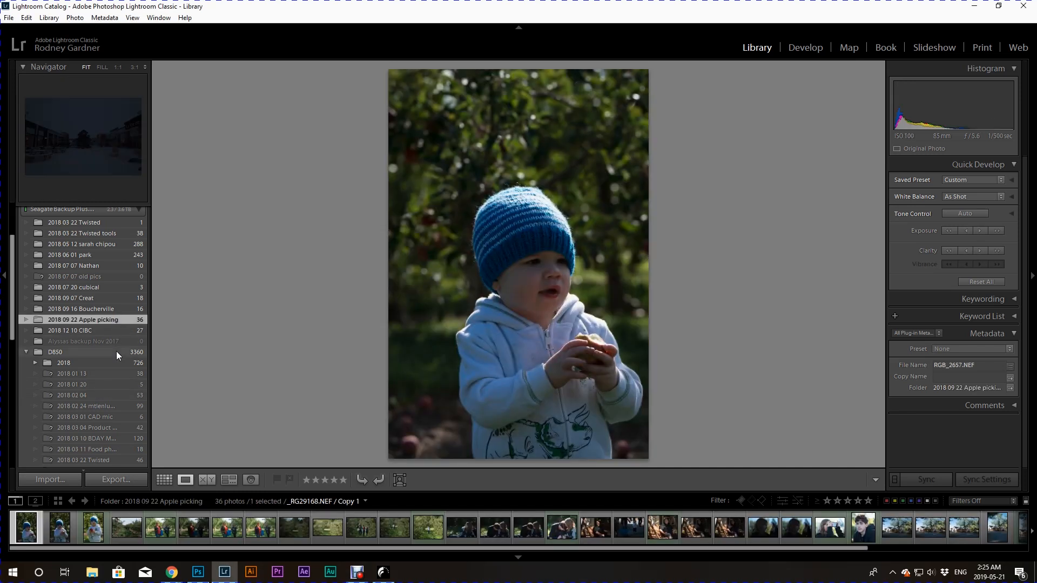
pyautogui.scroll(-5, 120, 521)
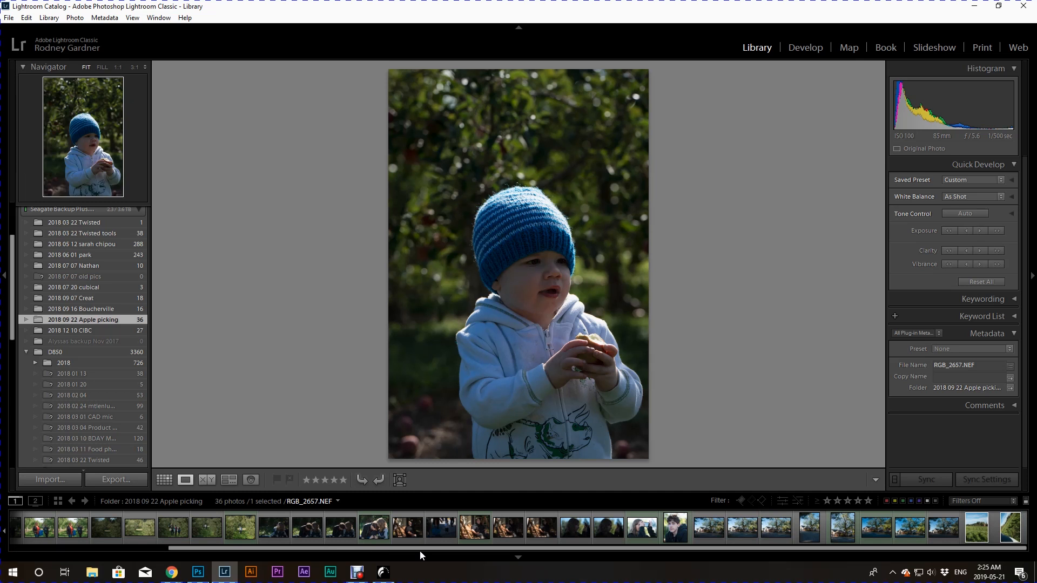
pyautogui.click(976, 528)
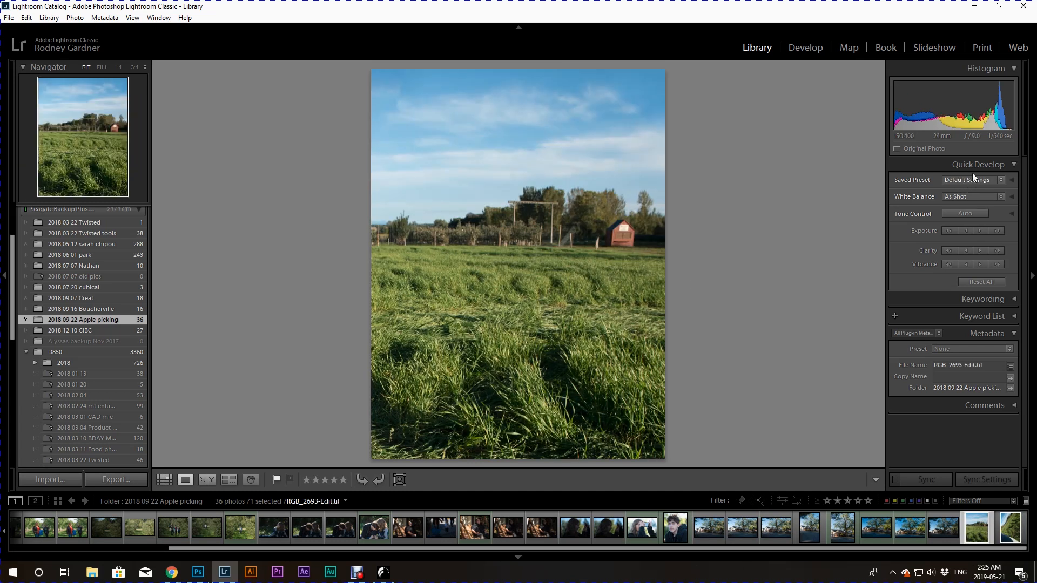
pyautogui.click(807, 49)
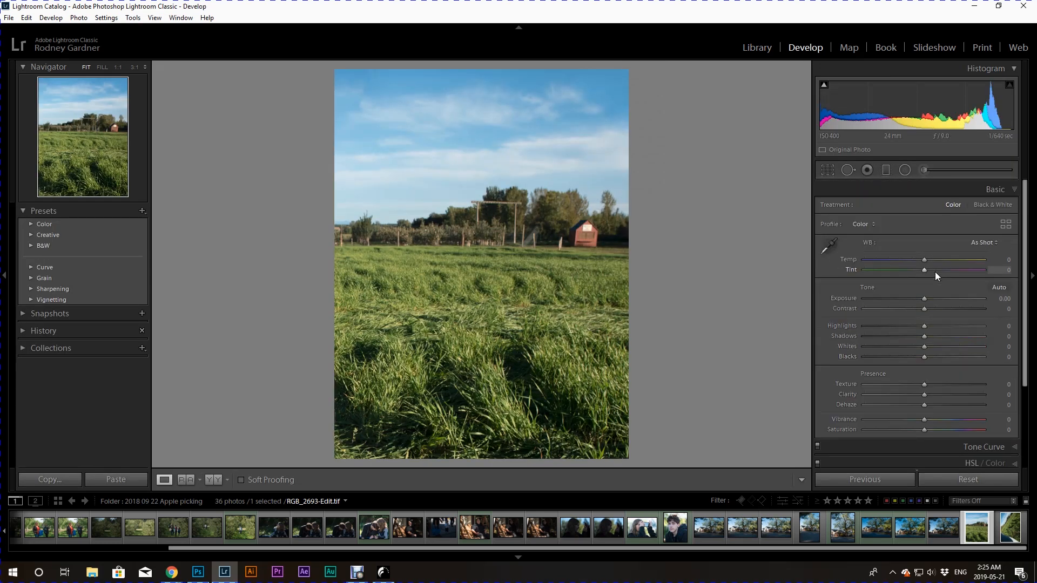
# - Convert the field-and-barn photo to black and white and set its mix to Blue -100, Yellow +100 and Green +100
pyautogui.click(991, 205)
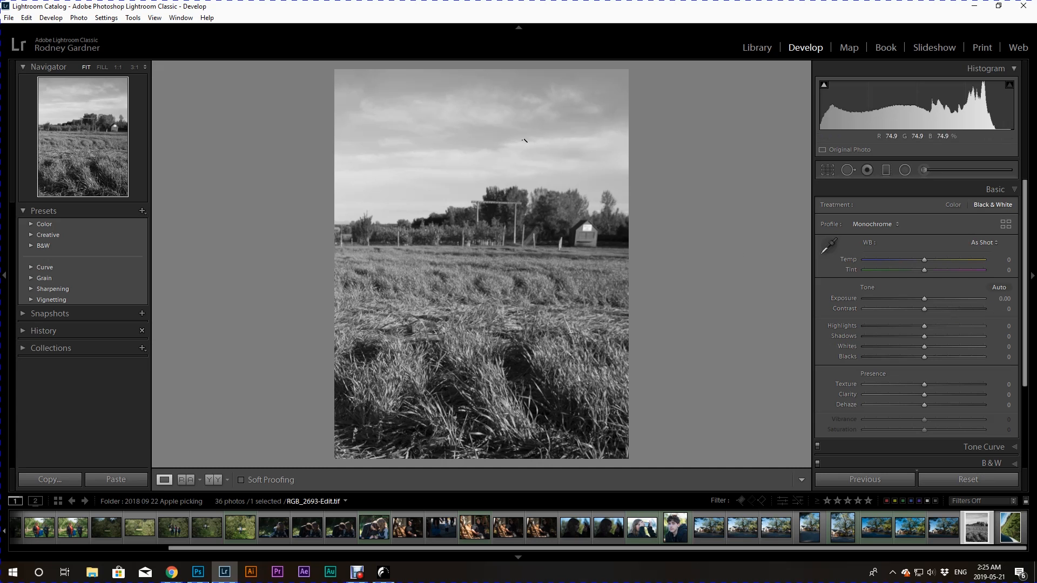
pyautogui.scroll(-3, 967, 365)
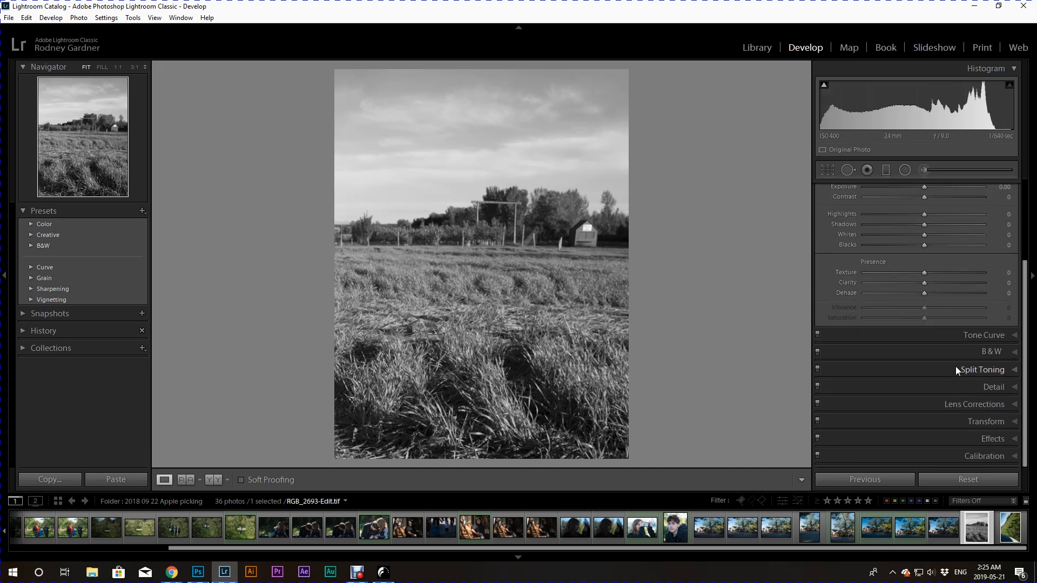
pyautogui.click(990, 351)
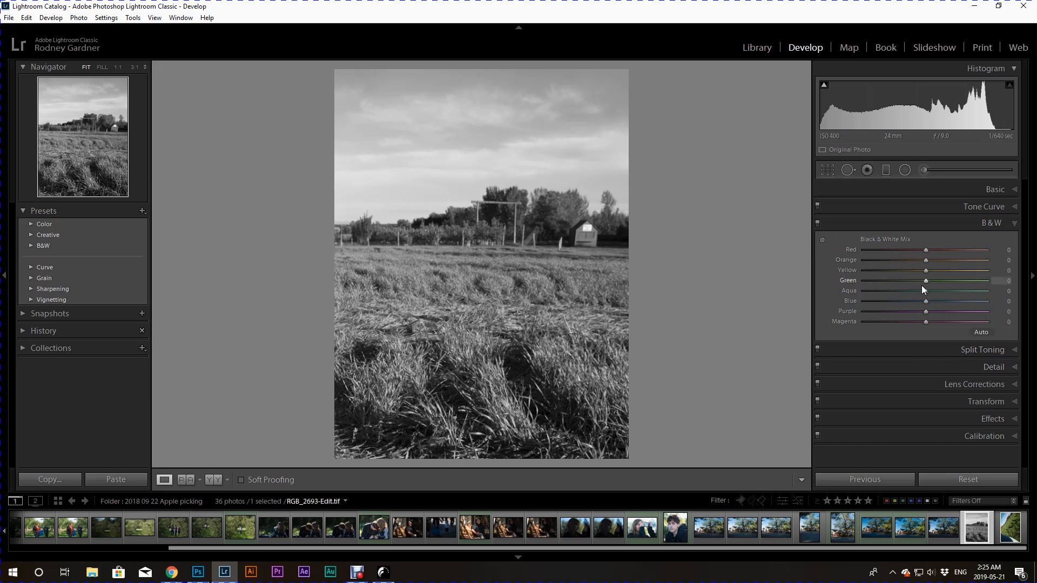
pyautogui.moveTo(927, 300); pyautogui.dragTo(783, 303)
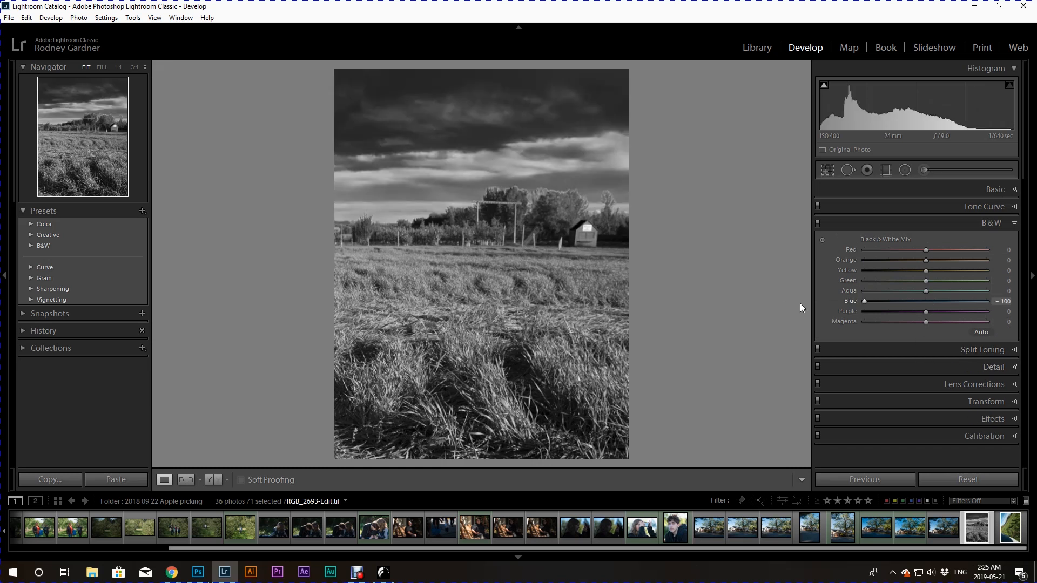
pyautogui.moveTo(925, 270); pyautogui.dragTo(997, 272)
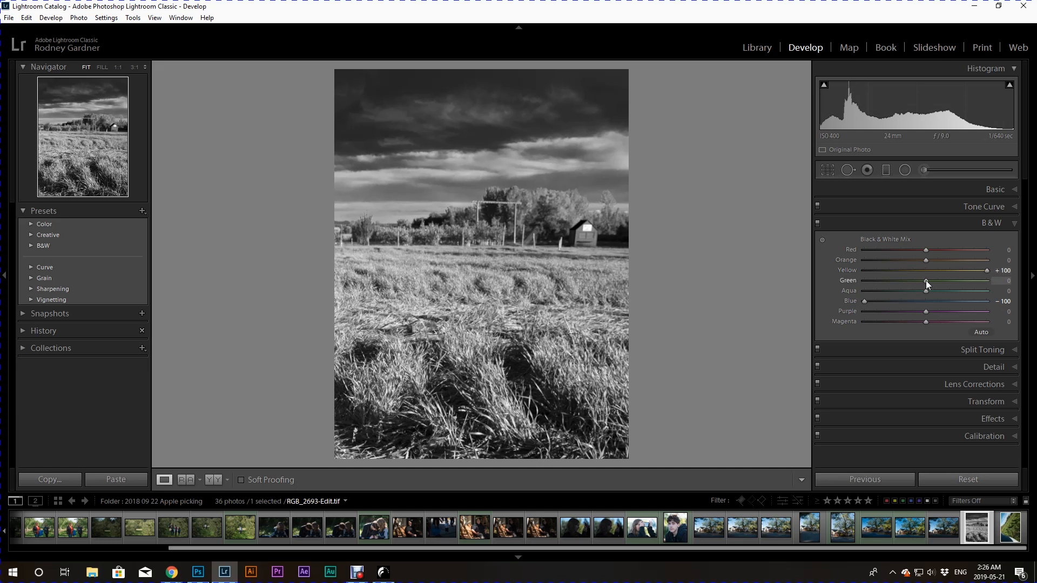
pyautogui.moveTo(925, 281); pyautogui.dragTo(994, 280)
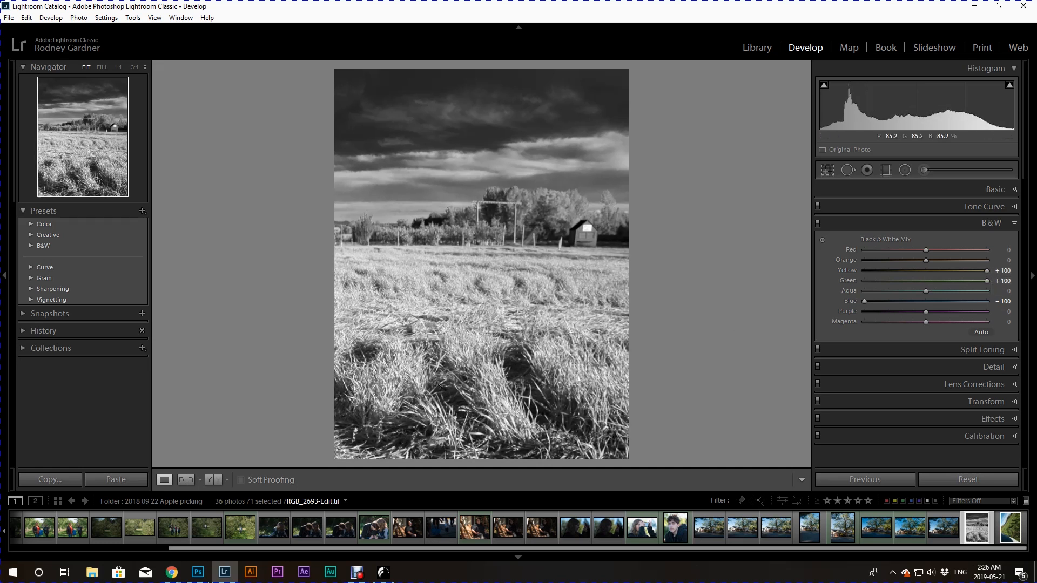
# - Set the photo's Exposure to +0.43, Highlights to -41 and Shadows to +93 in the Basic adjustments
pyautogui.click(1000, 190)
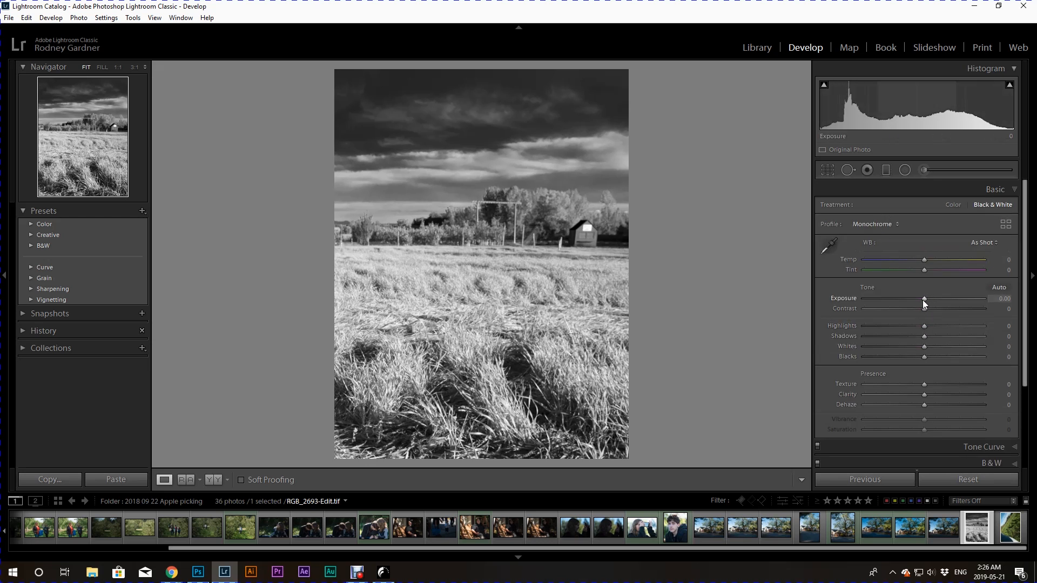
pyautogui.moveTo(923, 300); pyautogui.dragTo(928, 300)
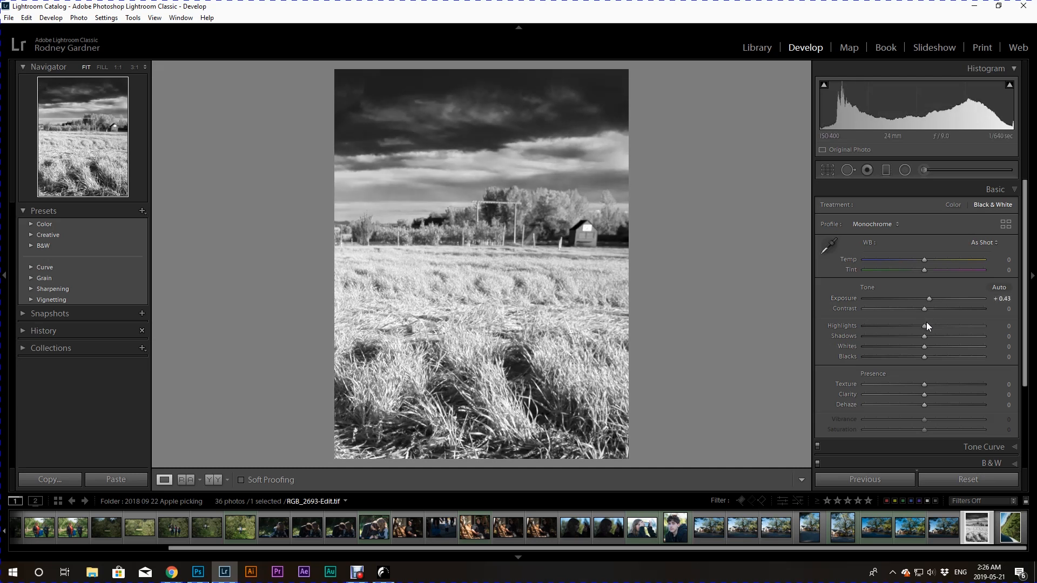
pyautogui.moveTo(925, 327); pyautogui.dragTo(899, 326)
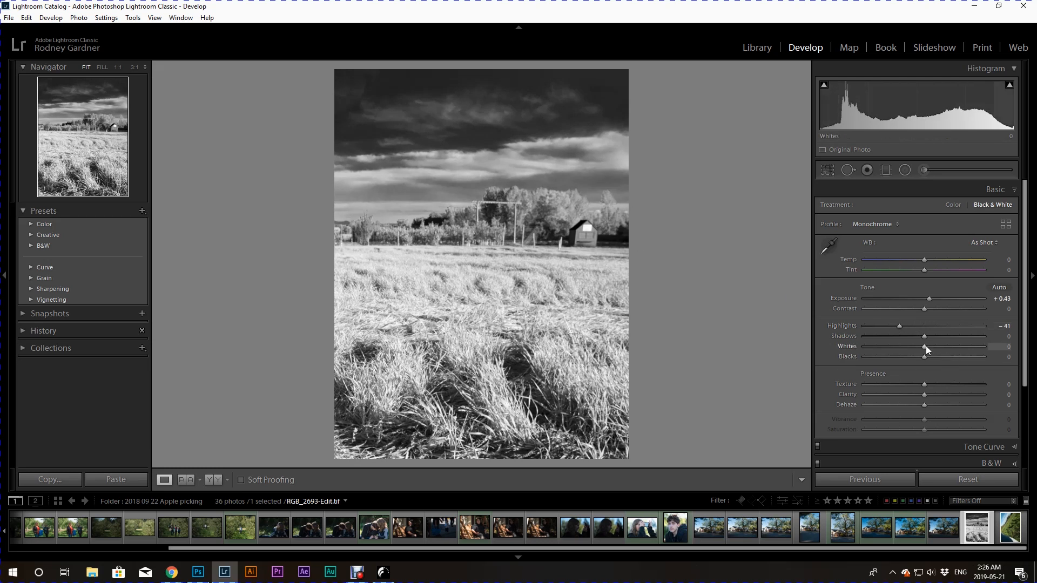
pyautogui.moveTo(923, 336); pyautogui.dragTo(977, 336)
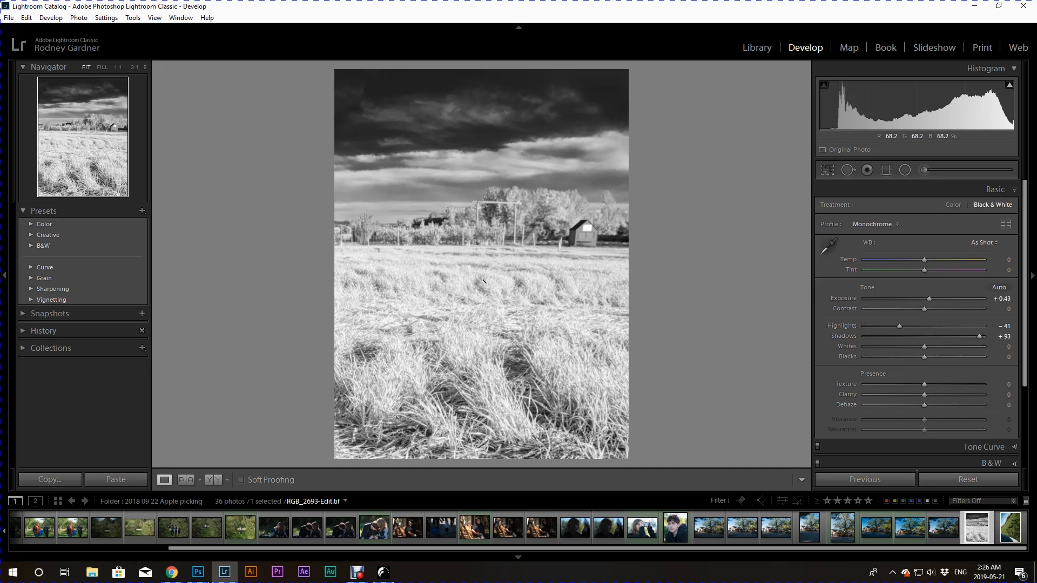
# - Set Blacks to -67 with the help of the clipping preview, and raise Texture to +14 and Clarity to +17
pyautogui.keyDown('alt'); pyautogui.click(925, 348); pyautogui.keyUp('alt')
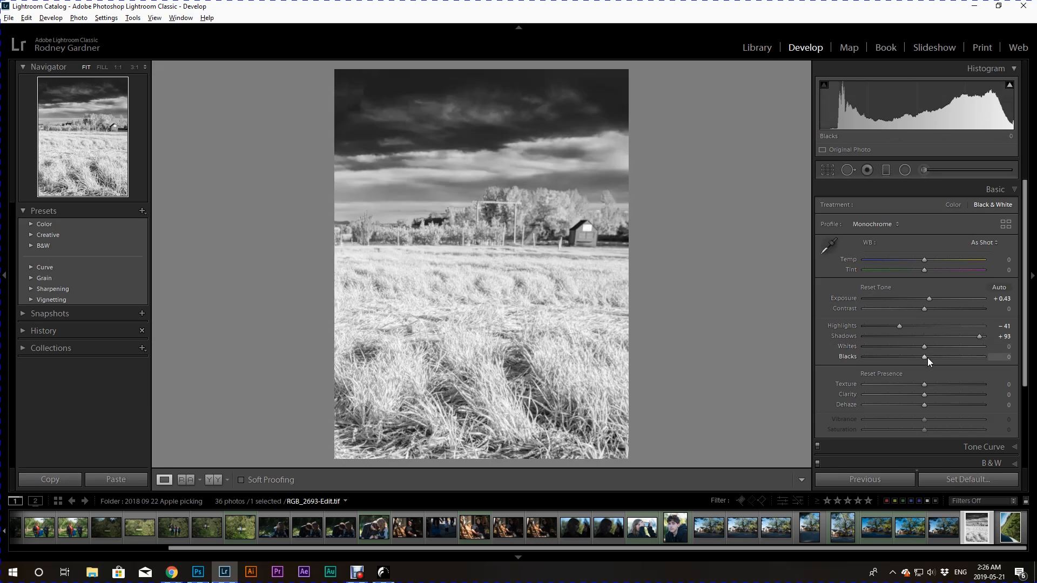
pyautogui.keyDown('alt'); pyautogui.click(924, 358); pyautogui.keyUp('alt')
pyautogui.moveTo(924, 357); pyautogui.dragTo(883, 357)
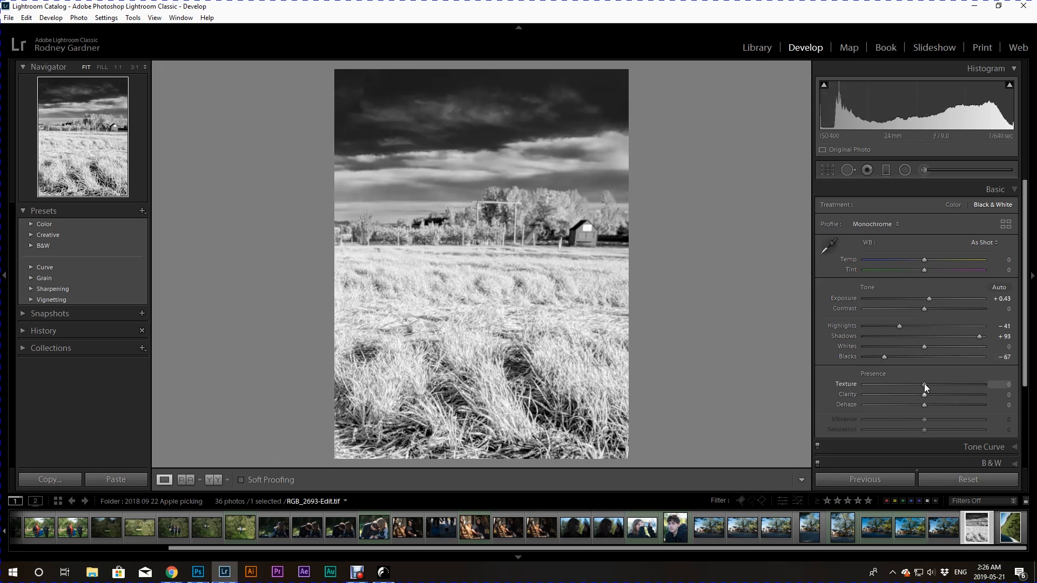
pyautogui.moveTo(924, 386); pyautogui.dragTo(933, 394)
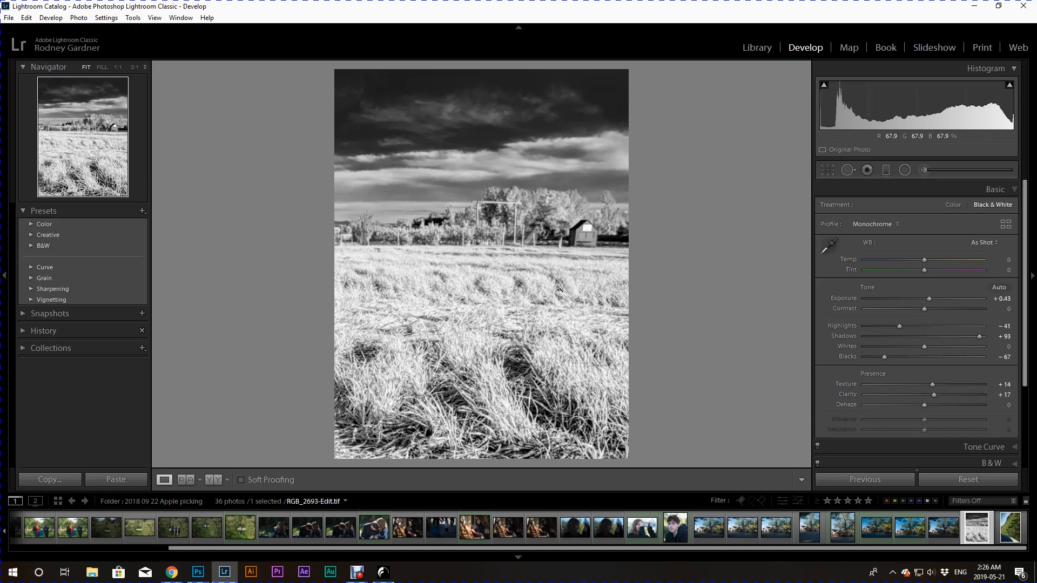
# - Examine the foreground grass and the fence and tree line at 1:1, and return to the fitted view
pyautogui.click(413, 391)
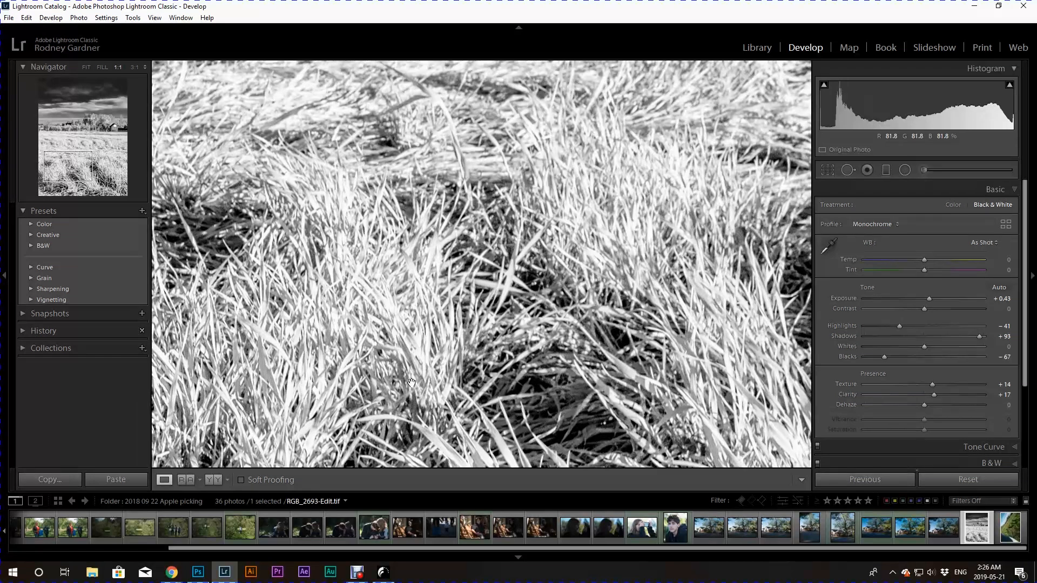
pyautogui.click(448, 194)
pyautogui.click(451, 234)
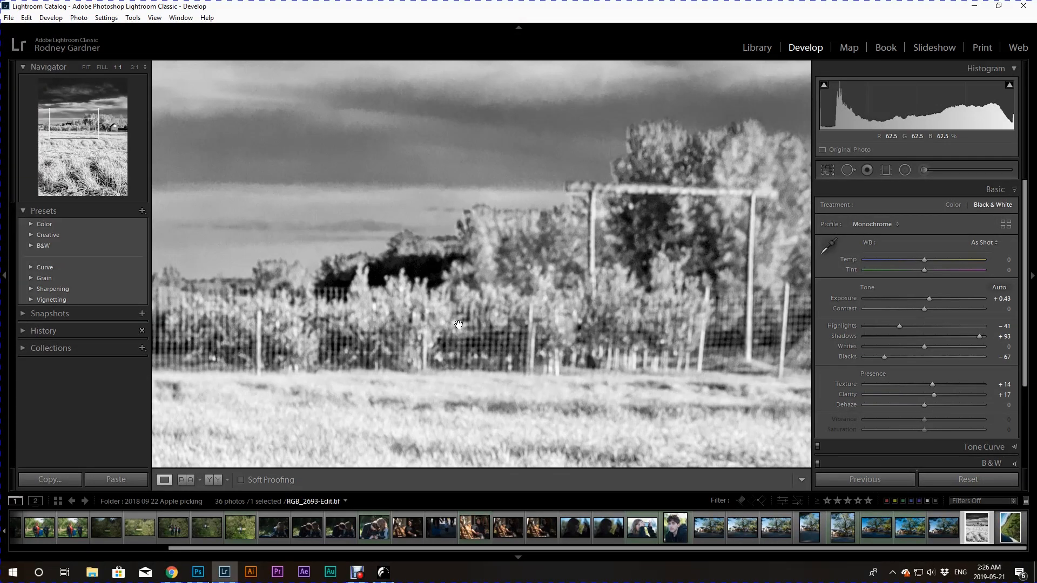
pyautogui.click(523, 313)
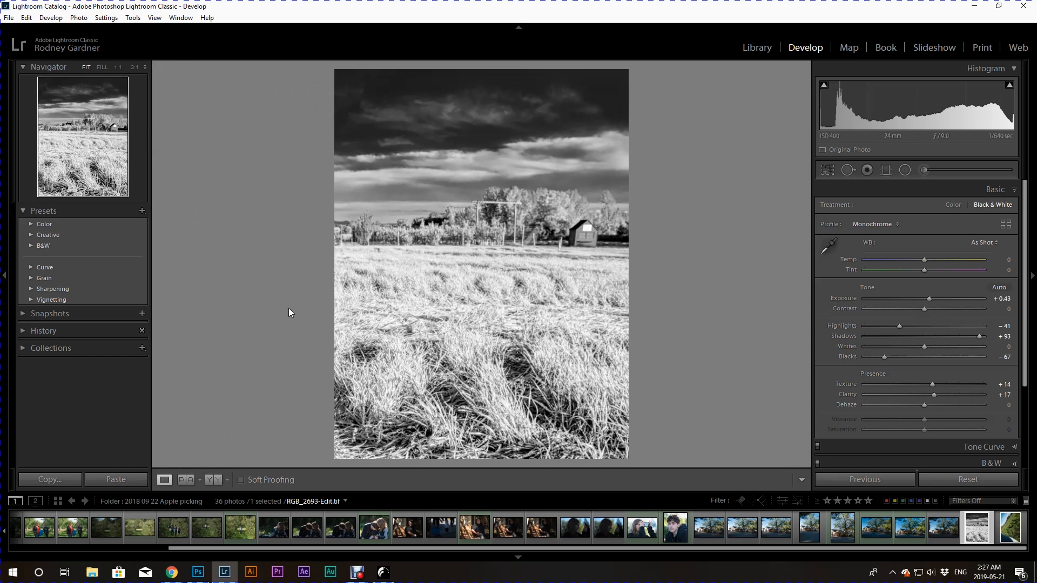